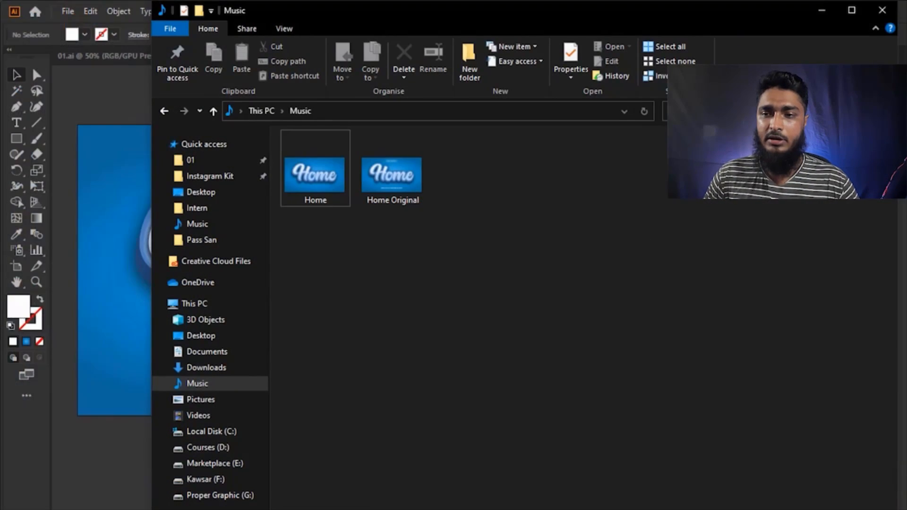
- Open the properties of the Home Original EPS file in the Music folder and check its file size
right_click(371, 192)
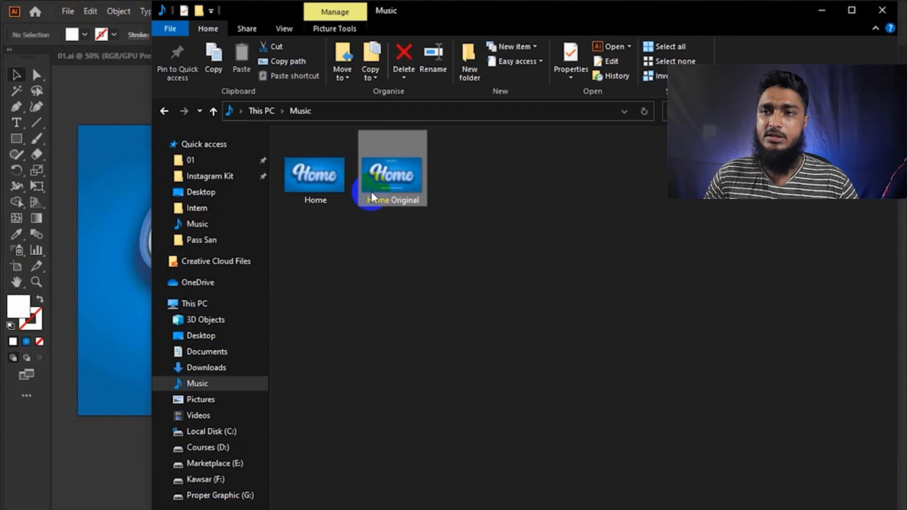
left_click(276, 493)
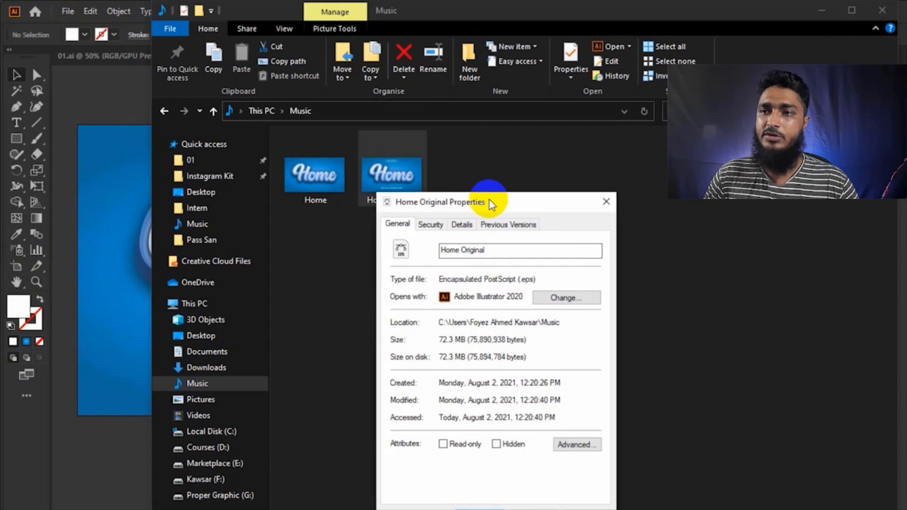
left_click_drag(496, 202, 572, 146)
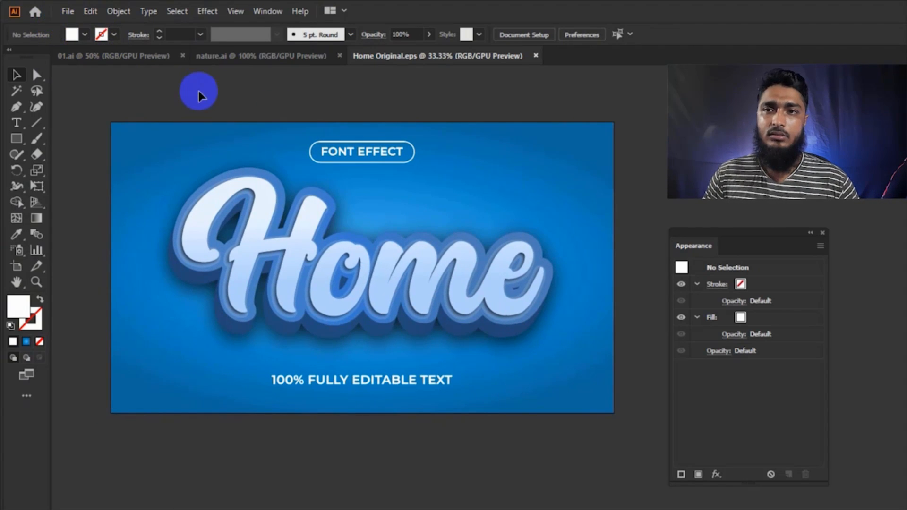
- Halve the Home Original.eps artboard in Illustrator with linked proportions, to 950.22 px wide by 550 px high
left_click(17, 266)
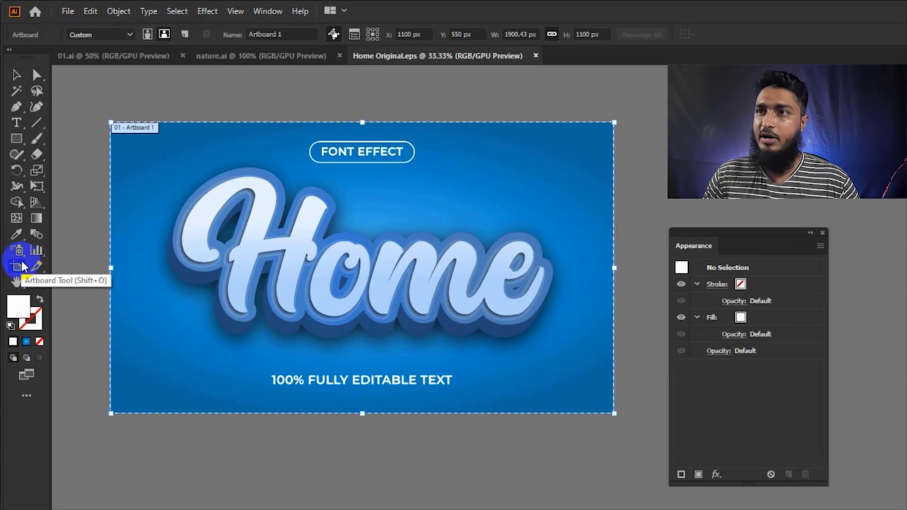
left_click(528, 34)
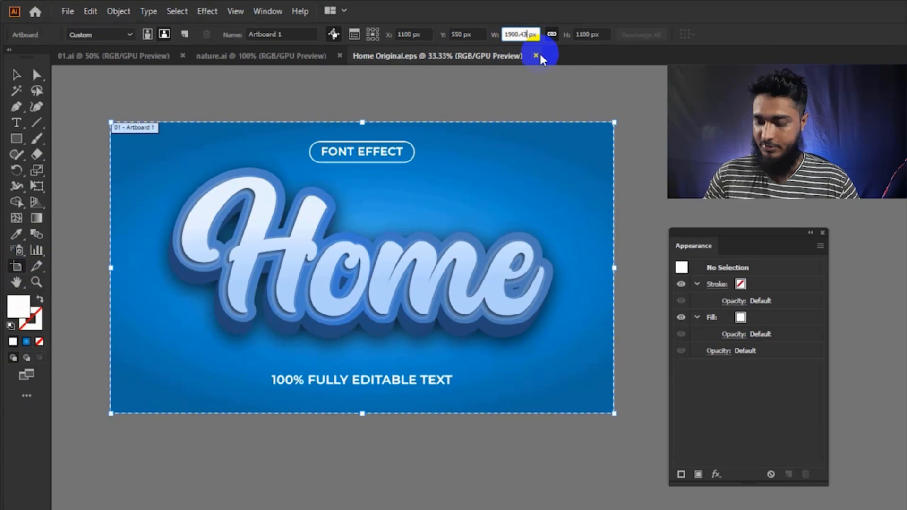
type("/2")
key("Return")
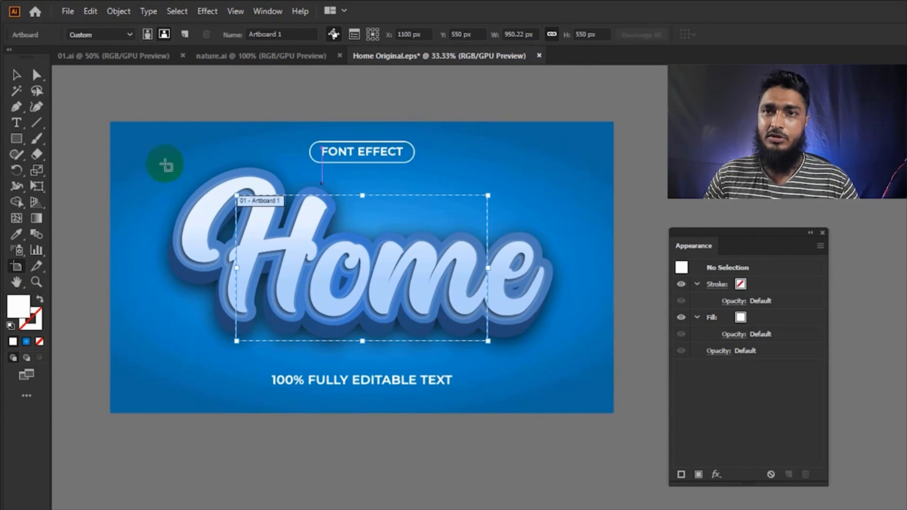
- Select all the artwork and scale it proportionally to half its width, entering 1900.435/2 px
left_click(15, 78)
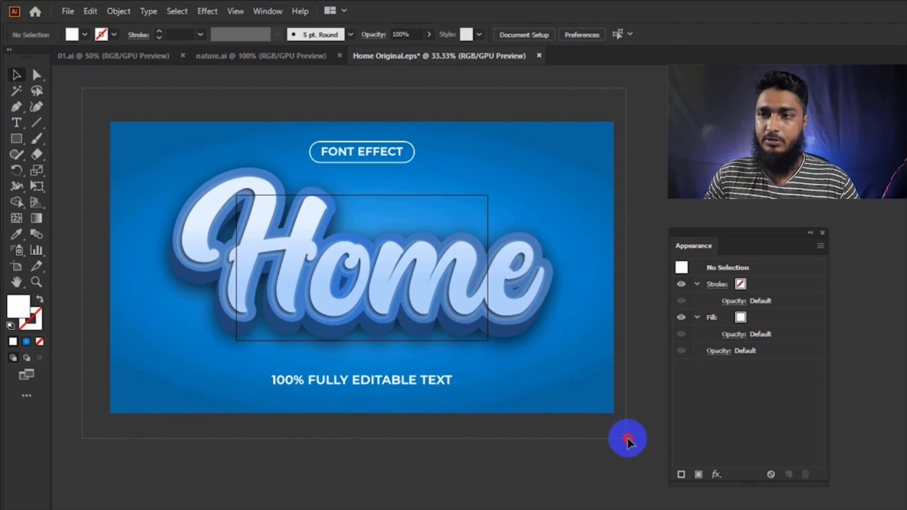
key("ctrl+a")
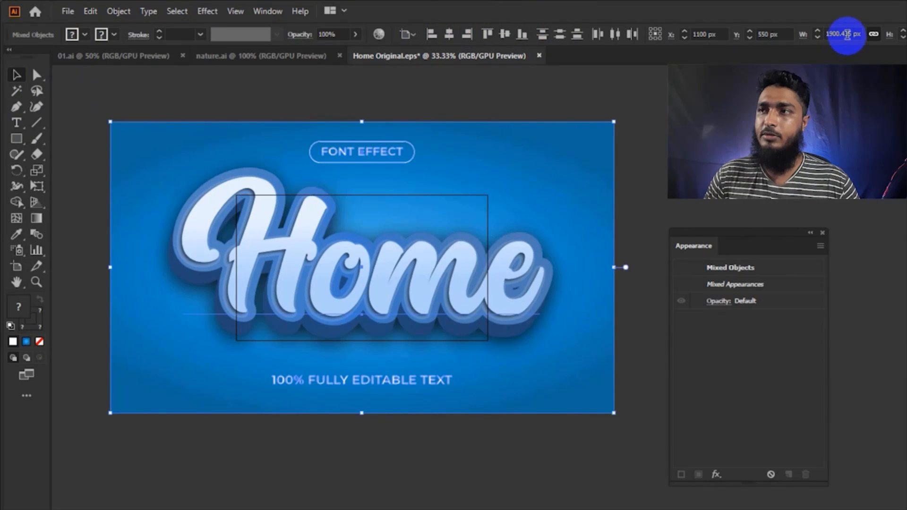
left_click(850, 34)
type("/2")
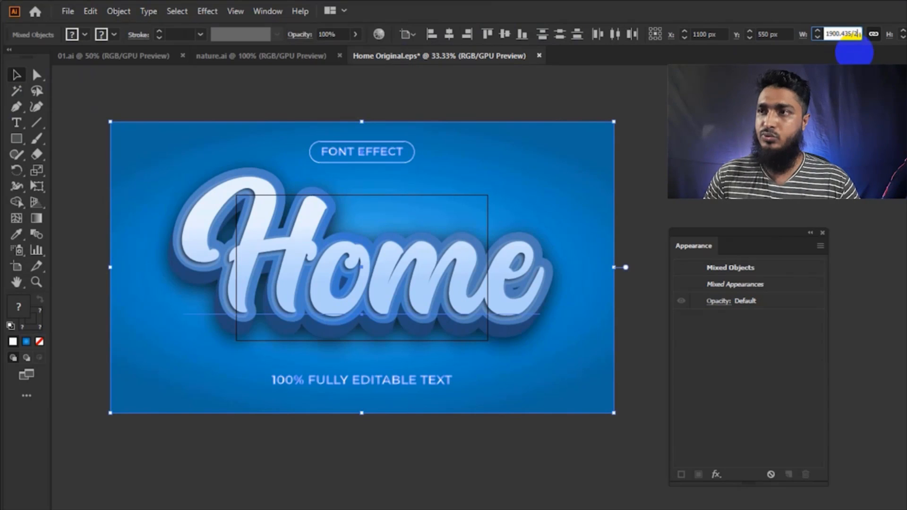
key("Return")
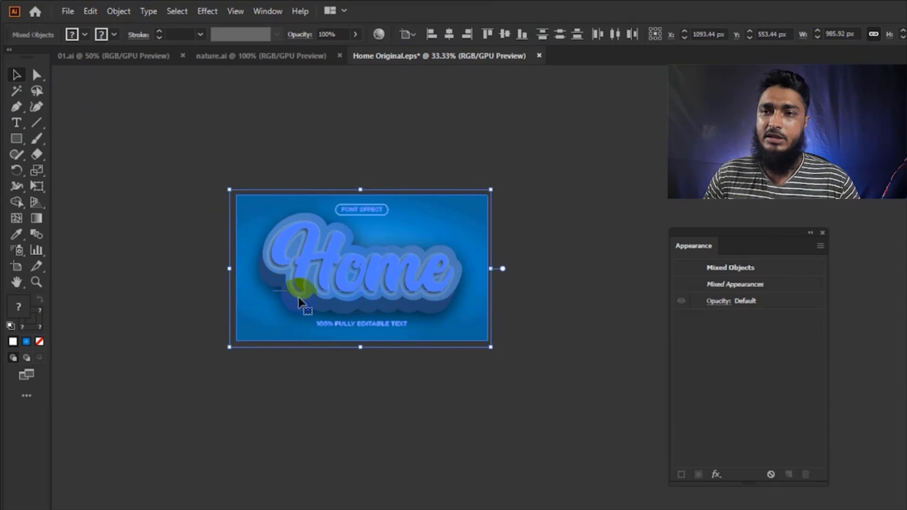
- Deselect the resized artwork and reposition the Appearance panel beside the artboard
scroll(312, 423, "up", 1)
left_click_drag(355, 368, 323, 429)
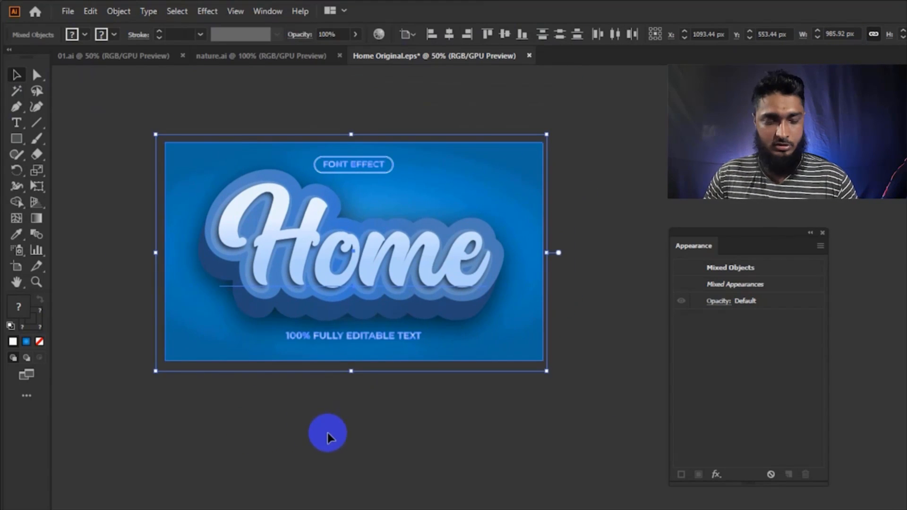
key("ctrl+space")
left_click_drag(371, 315, 443, 373)
left_click_drag(431, 292, 463, 351)
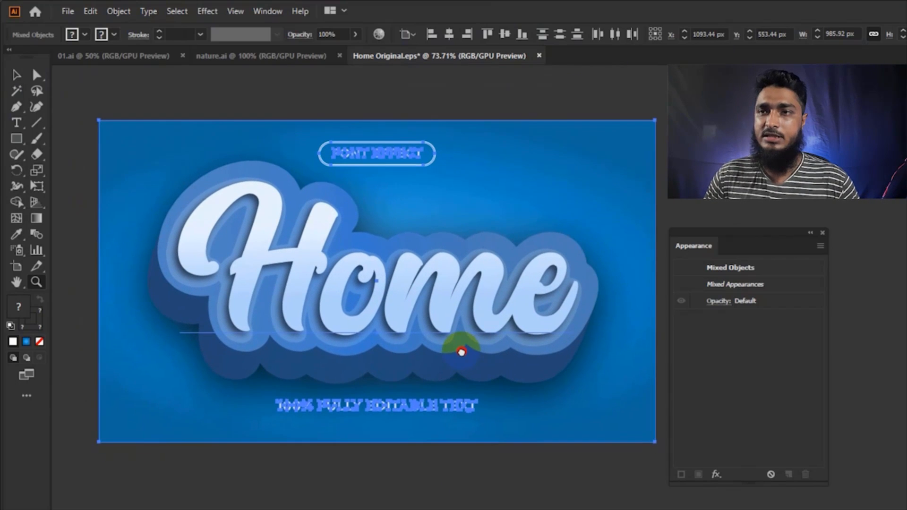
left_click(16, 74)
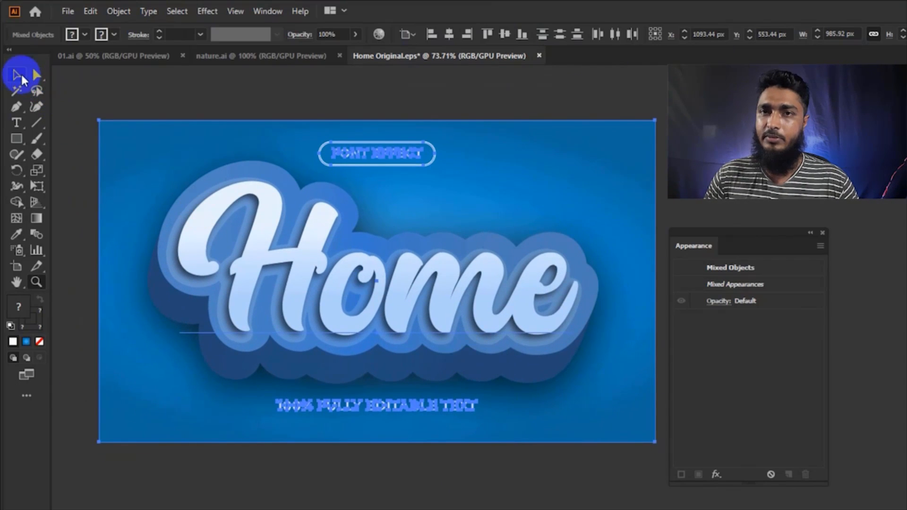
left_click(275, 97)
left_click_drag(739, 233, 739, 201)
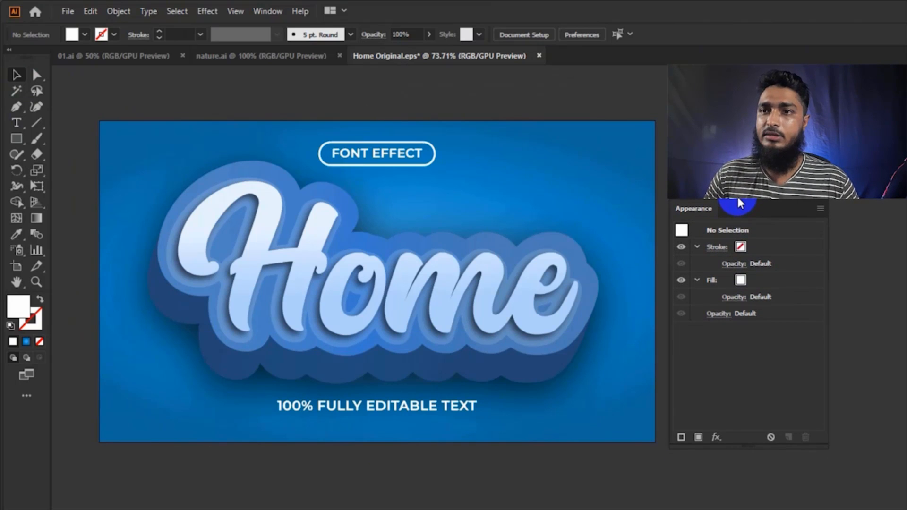
left_click_drag(559, 184, 527, 179)
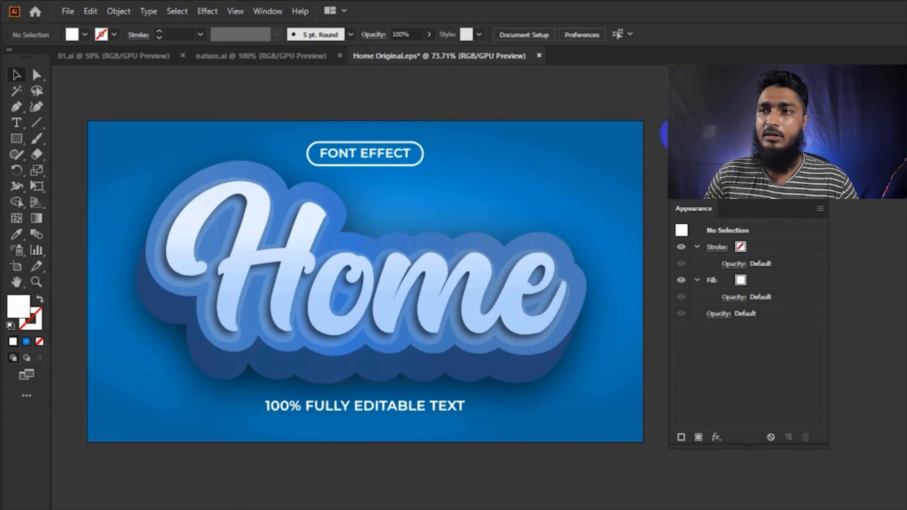
- Set the Drop Shadow on the Home text's dark-blue fill to a 9.5 px Y offset and a blur of 36/2 px
left_click(521, 274)
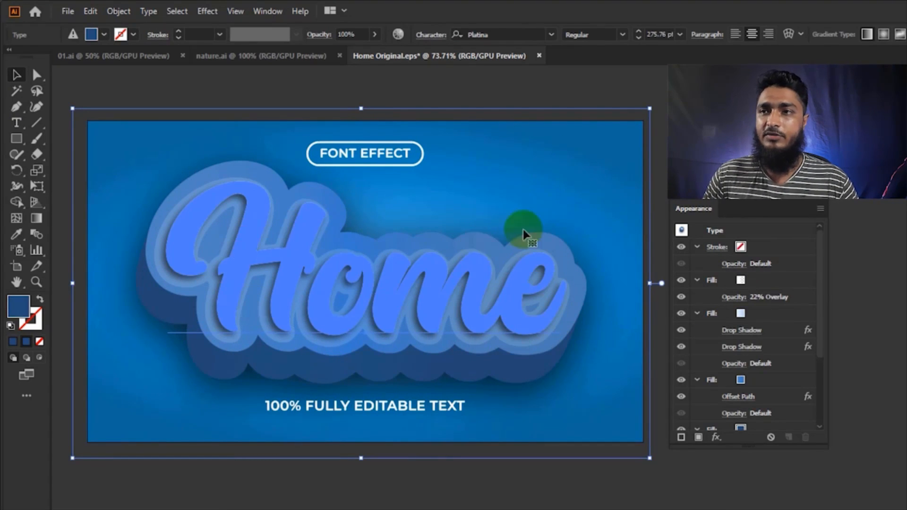
scroll(733, 368, "down", 4)
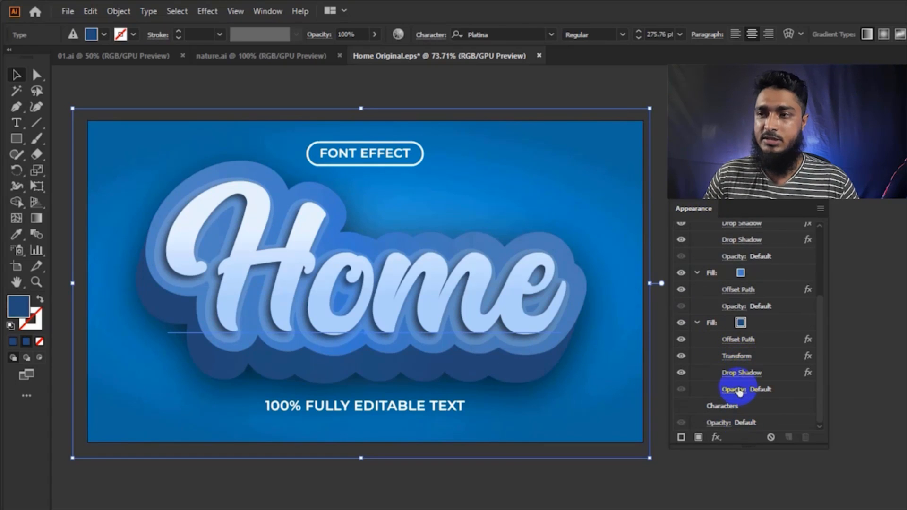
left_click(746, 372)
left_click(767, 385)
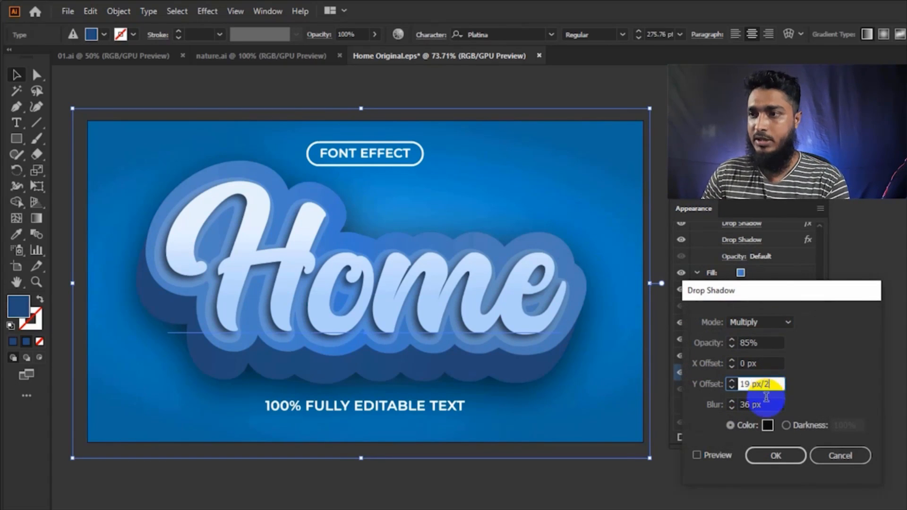
type("9.5")
left_click(765, 405)
left_click(766, 405)
type("/2")
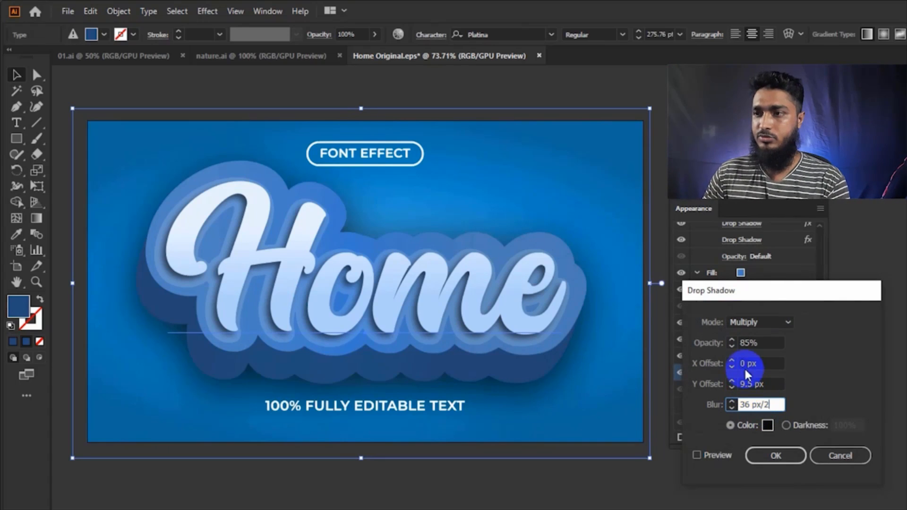
left_click(753, 454)
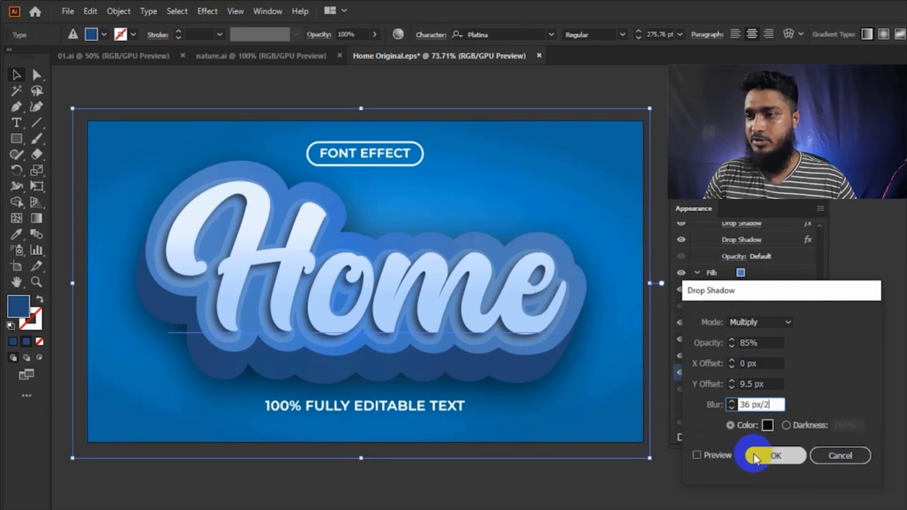
- Halve the number of copies in the dark-blue fill's Transform effect to 24/2
left_click(735, 363)
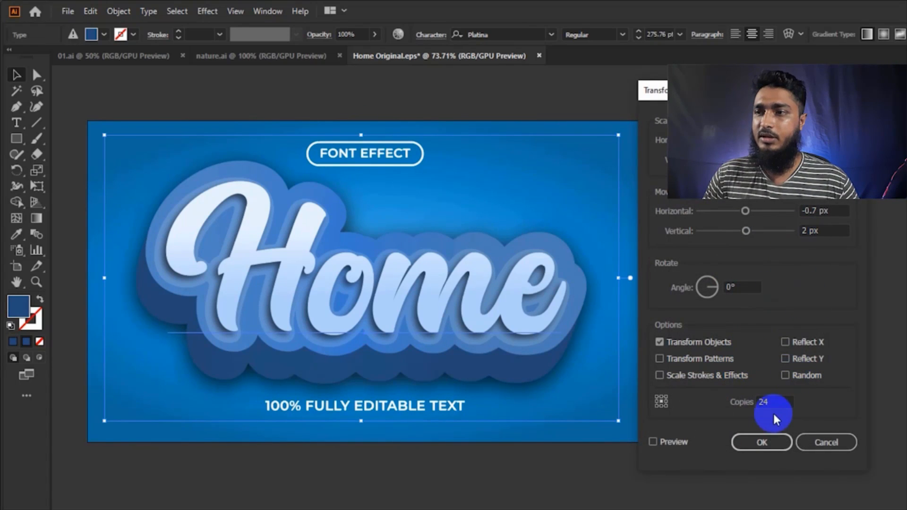
left_click_drag(773, 403, 752, 405)
left_click(775, 402)
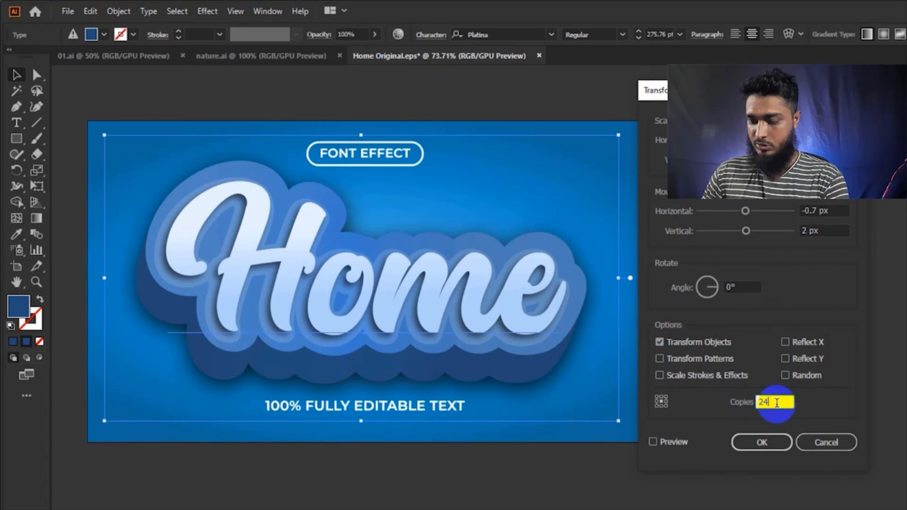
type("/2")
left_click(774, 433)
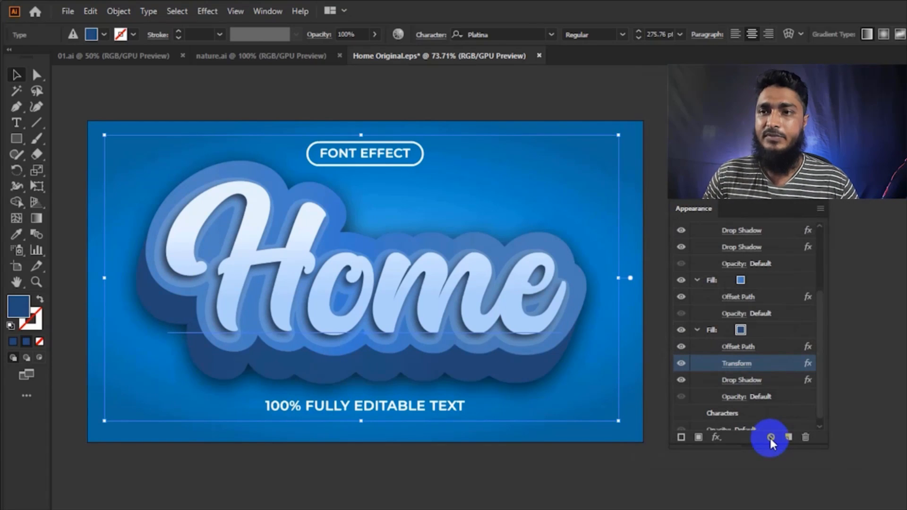
- Halve the Offset Path distance to 35/2 px on both the dark-blue fill and the lighter blue fill
left_click(739, 346)
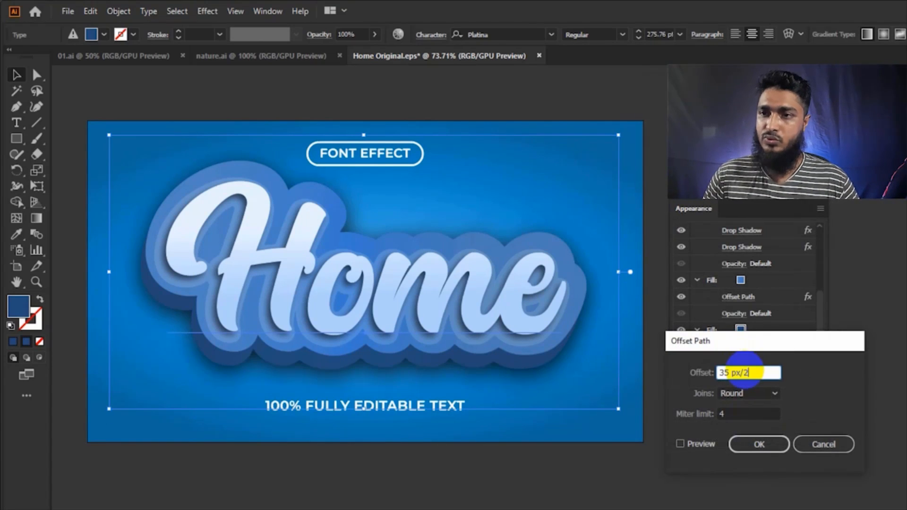
key("Return")
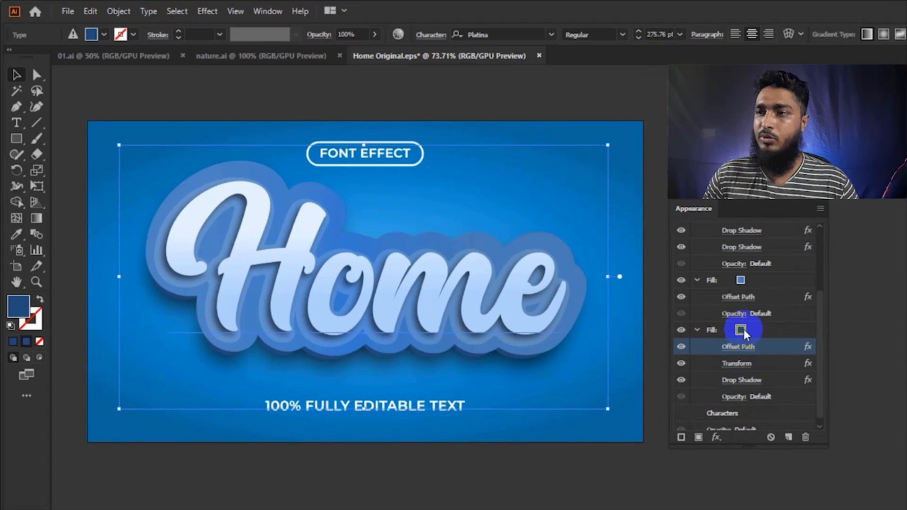
left_click(738, 296)
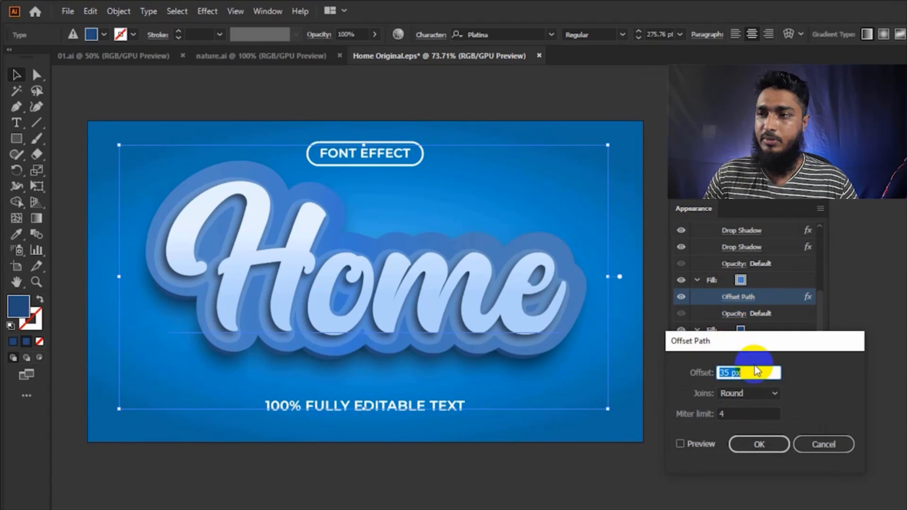
left_click(755, 375)
type("/2")
key("Return")
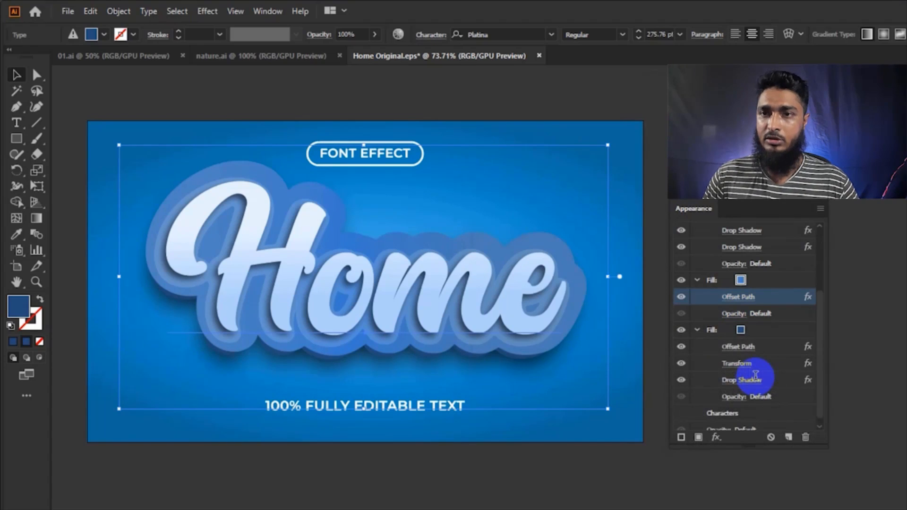
- Set the gradient fill's white Normal-mode Drop Shadow to a -0.5 px X offset and a 1/2 px Y offset
left_click(742, 247)
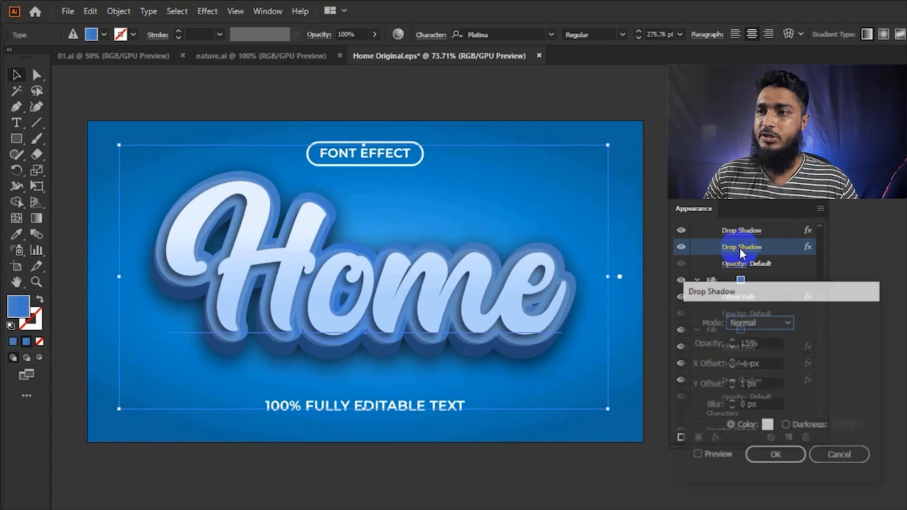
left_click(772, 364)
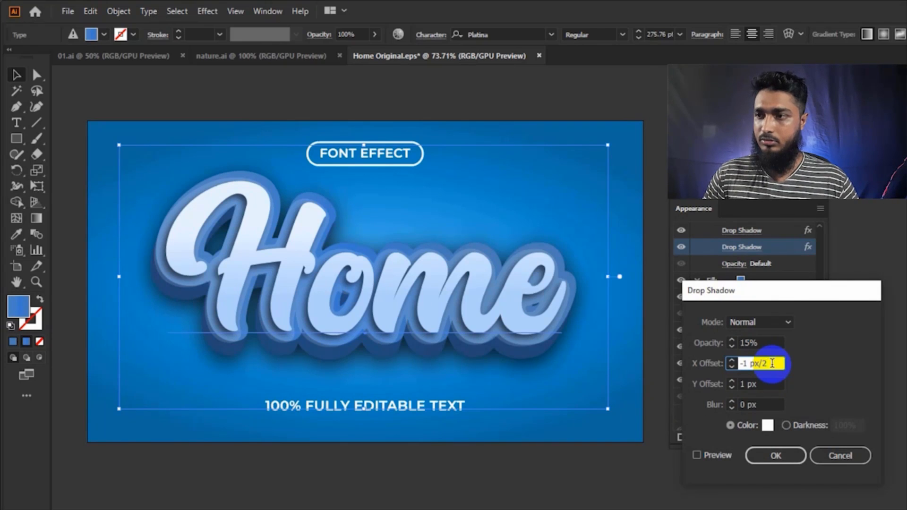
type("/2")
left_click(767, 384)
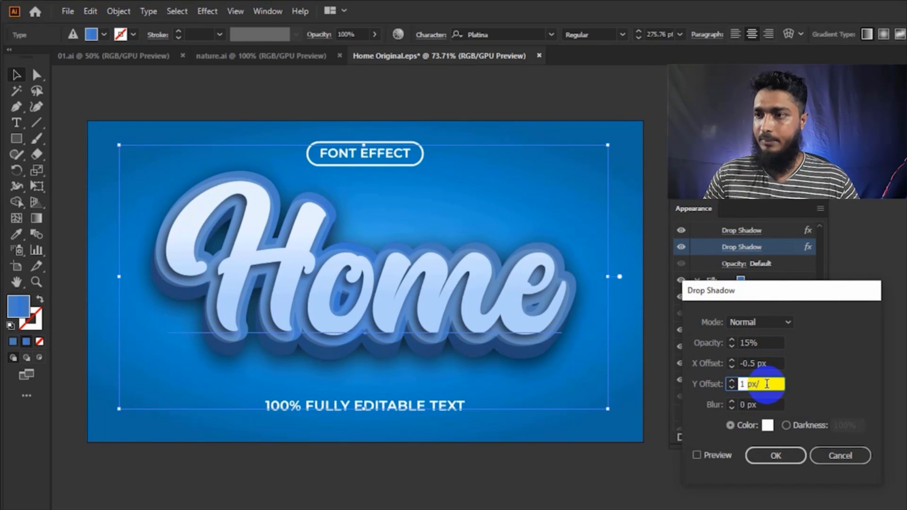
type("/2")
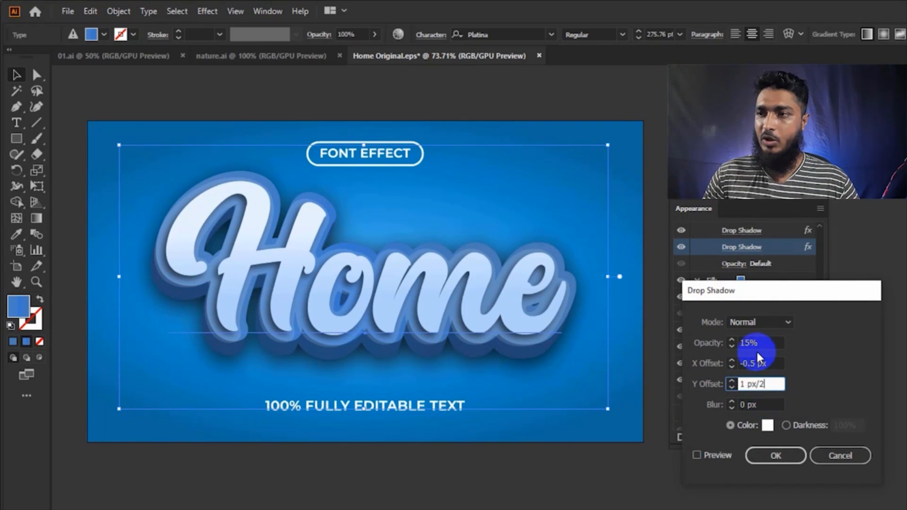
left_click(776, 455)
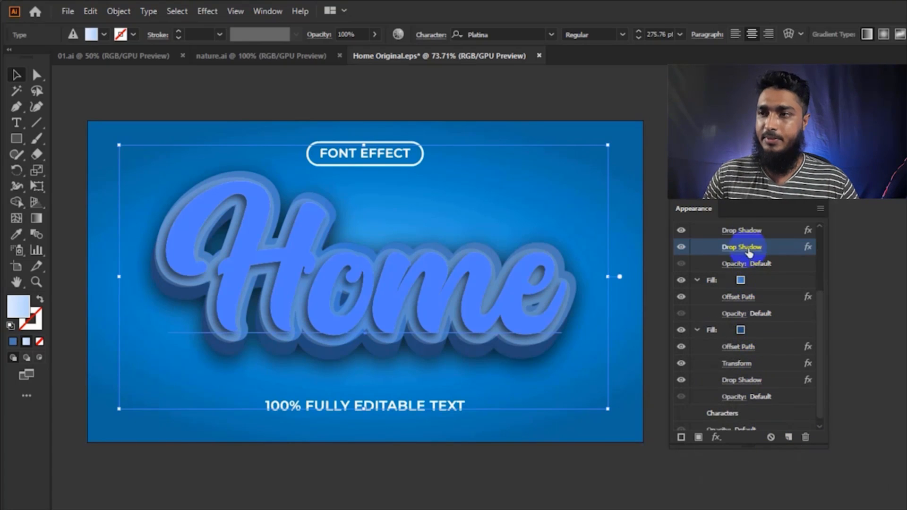
- Set the gradient fill's Multiply Drop Shadow to a -6/2 px X offset, 6/2 px Y offset and 5/2 px blur, and deselect the text
left_click(751, 230)
left_click(757, 345)
left_click(765, 362)
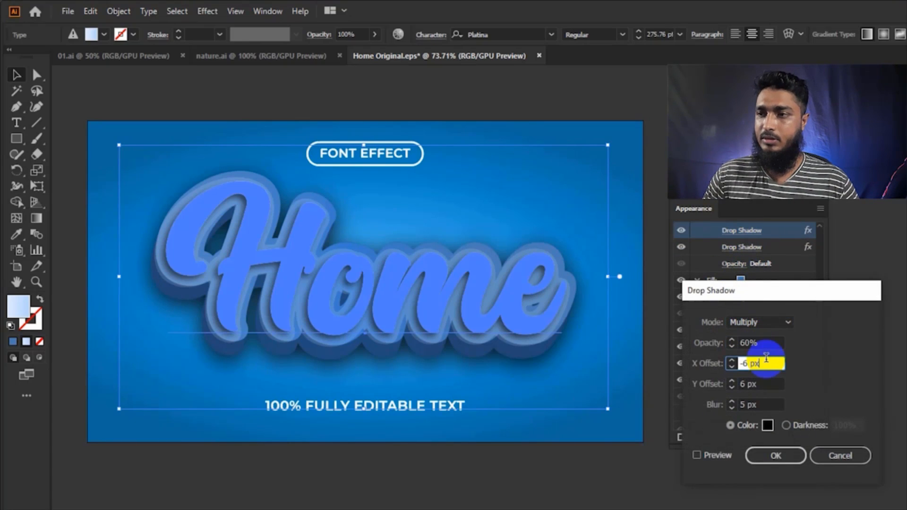
type("/2")
left_click(765, 383)
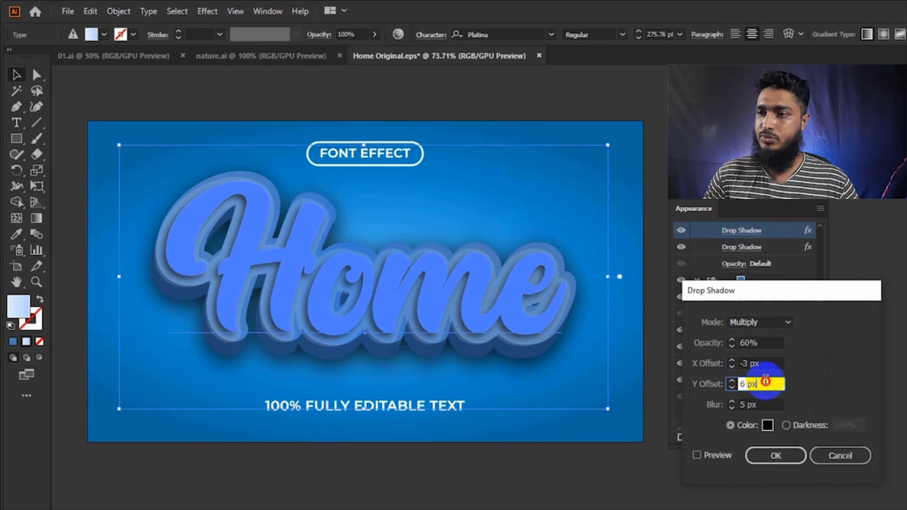
type("/2")
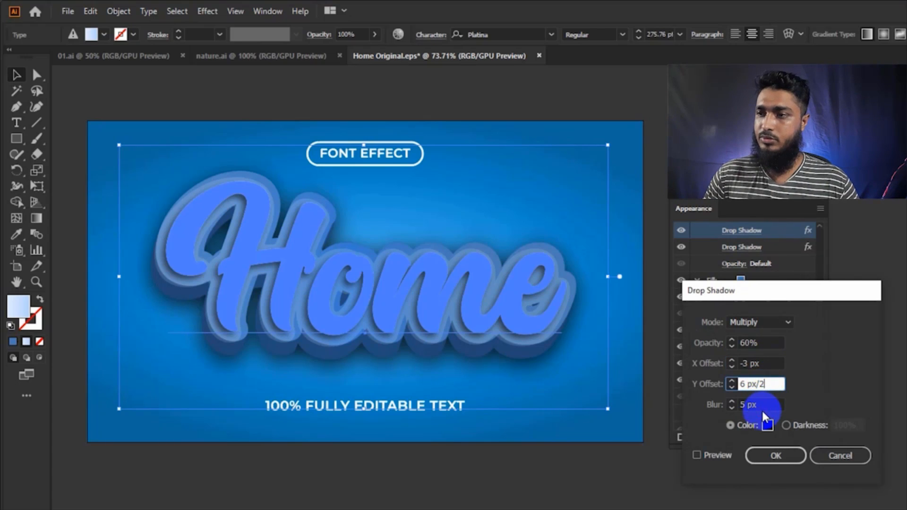
left_click(761, 404)
type("/2")
key("Return")
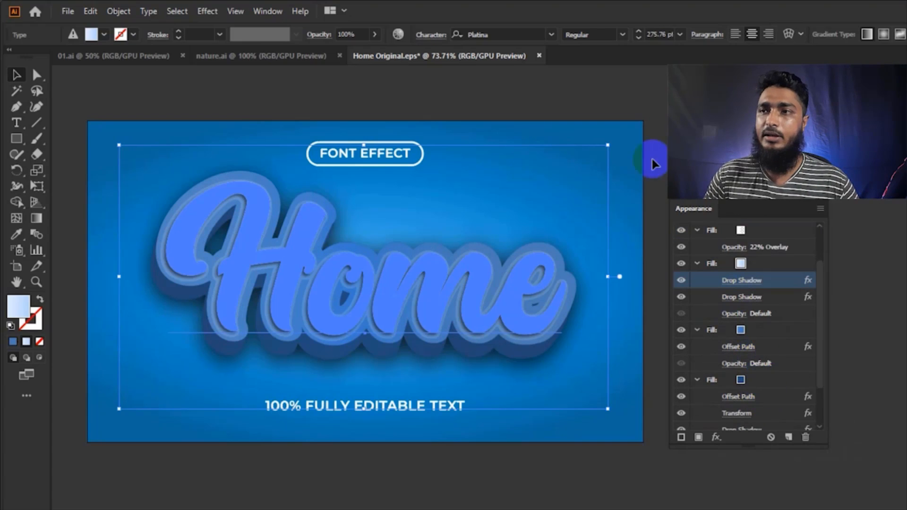
left_click(701, 137)
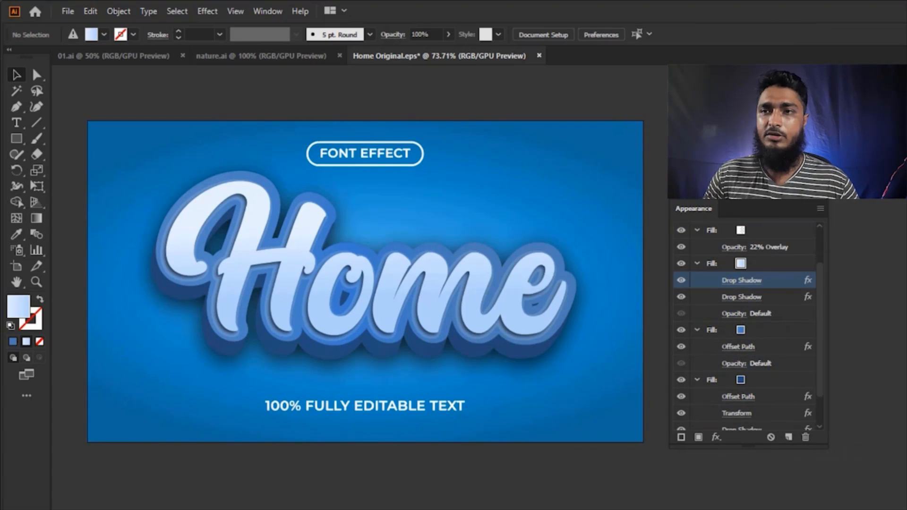
- Save the document as an Illustrator EPS named Home Modified in the Music folder
left_click(68, 14)
left_click(93, 141)
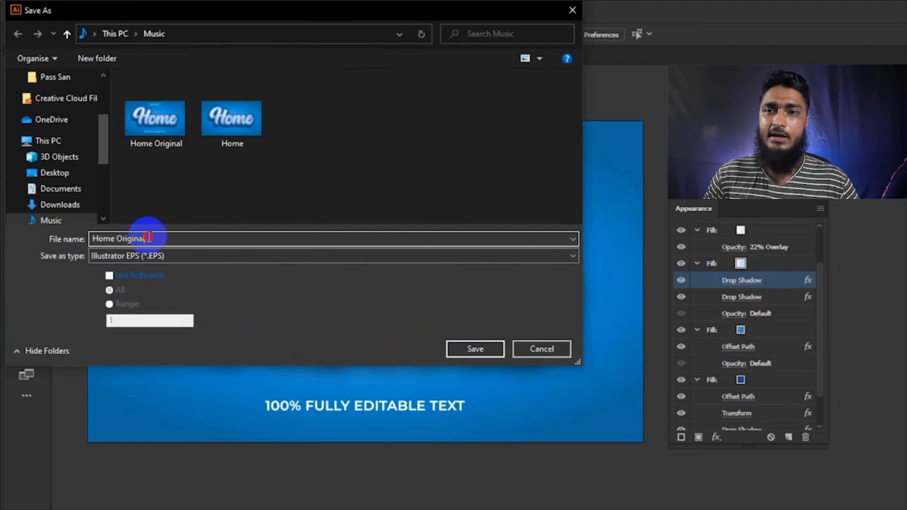
double_click(118, 239)
key("BackSpace")
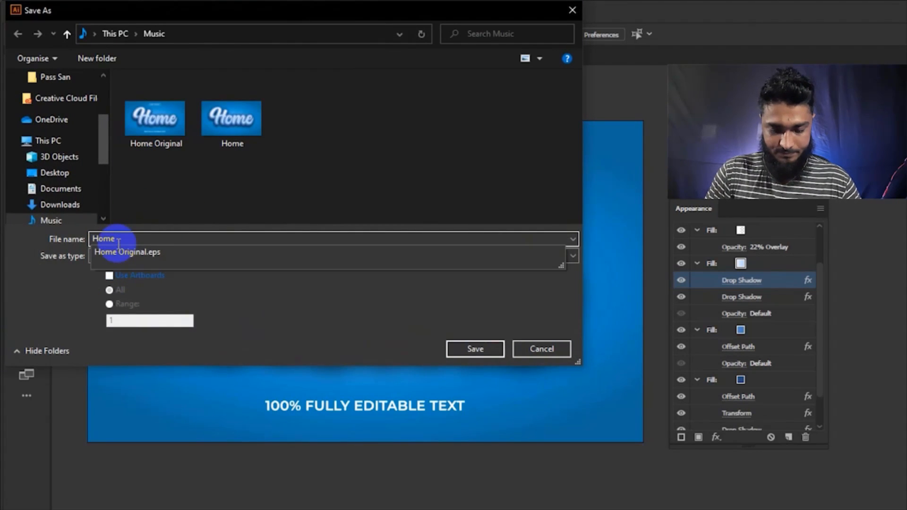
type("Modified")
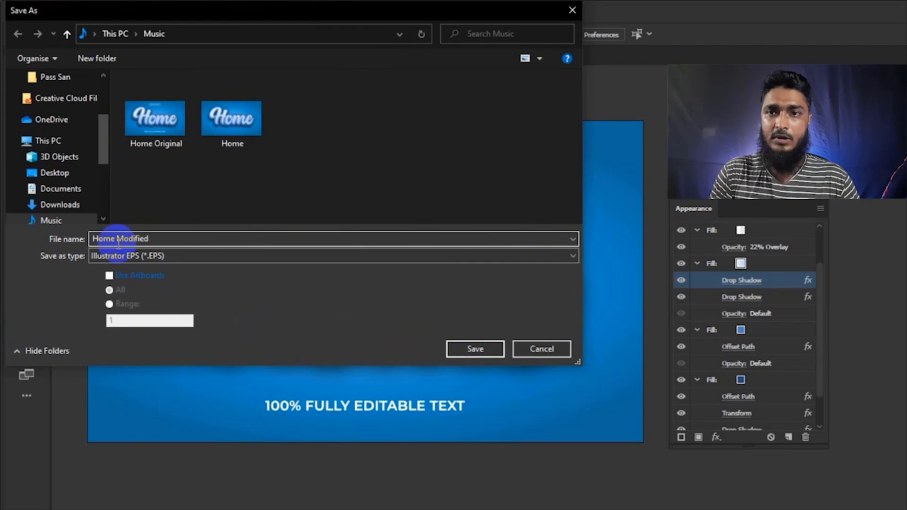
key("Return")
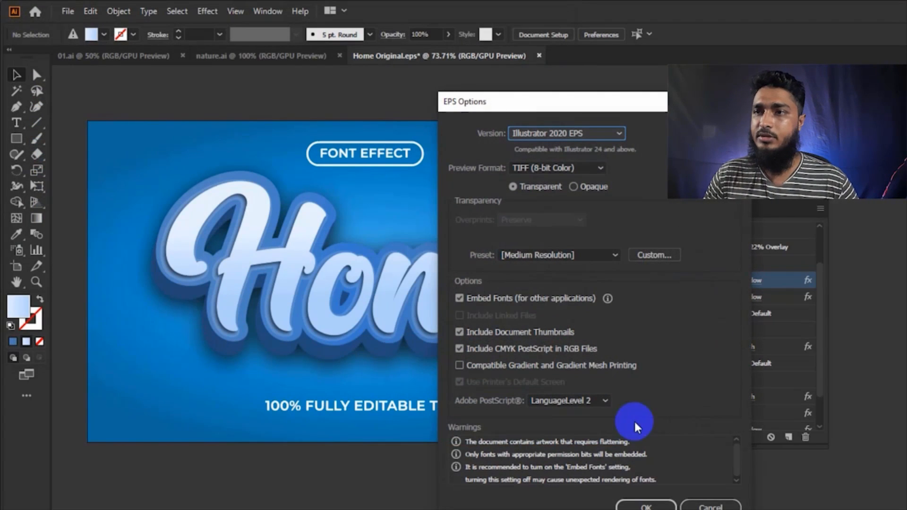
- Set the EPS version to Illustrator CC EPS and complete the save
left_click(584, 135)
left_click(574, 176)
left_click(647, 504)
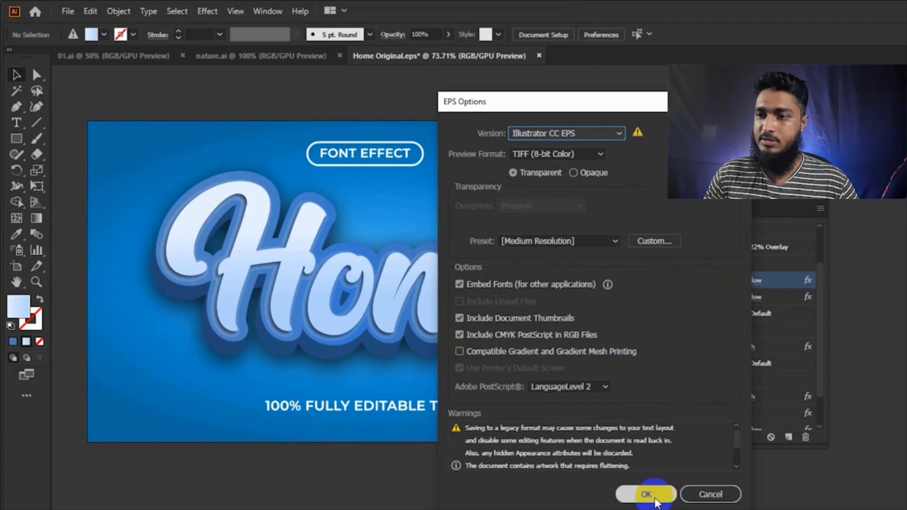
left_click(659, 347)
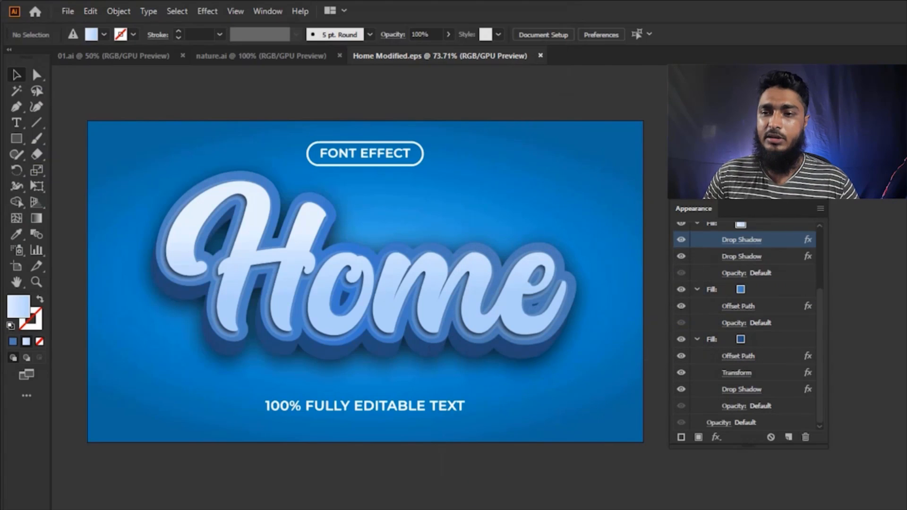
- Switch to File Explorer's Music folder, refresh it and open the file properties of Home Modified
key("alt+Tab")
right_click(431, 341)
left_click(364, 396)
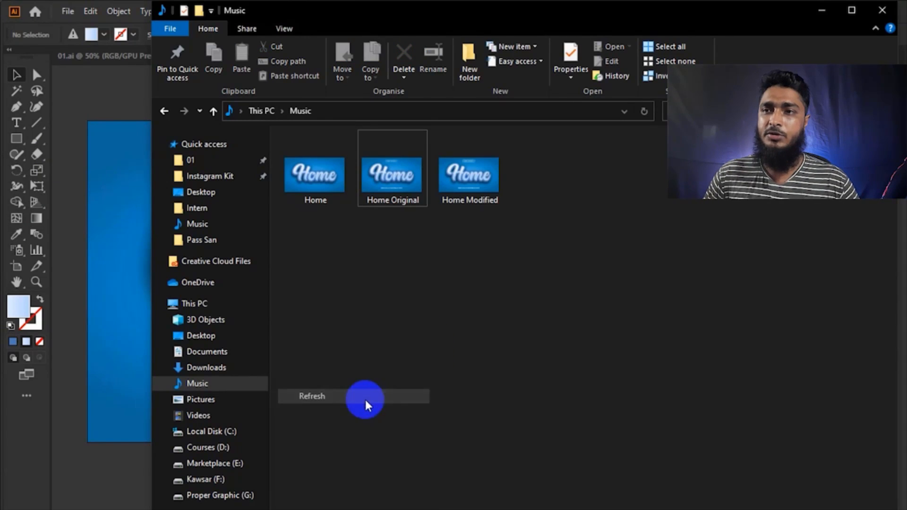
right_click(319, 187)
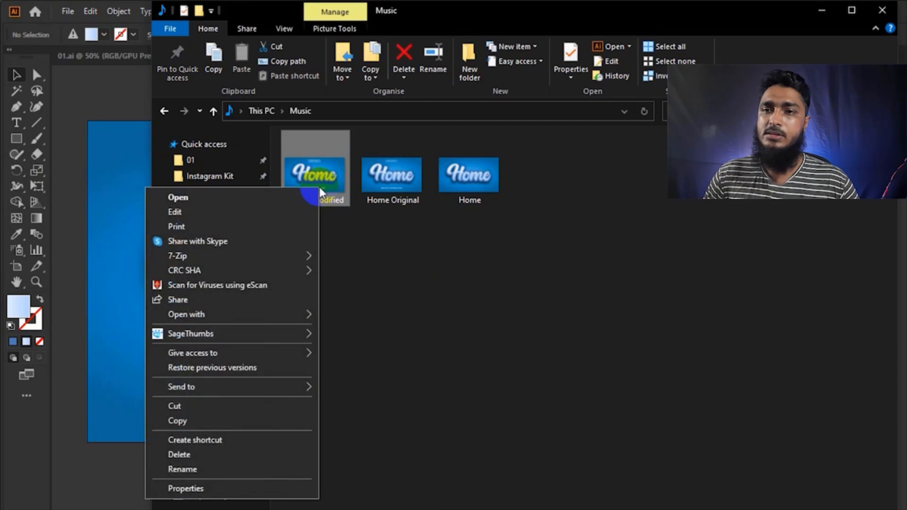
left_click(203, 486)
left_click_drag(471, 200, 429, 143)
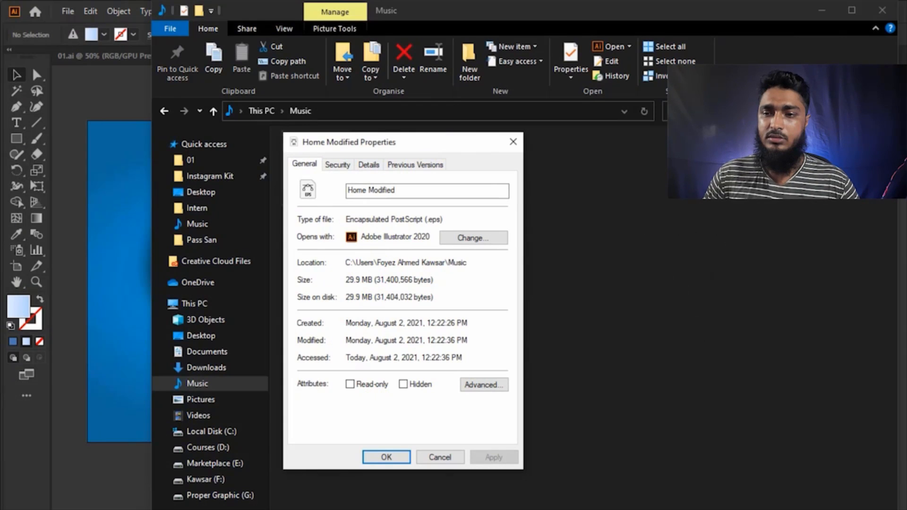
- Compare the file sizes of Home Original and Home Modified in their side-by-side properties and close File Explorer
left_click_drag(599, 142, 659, 147)
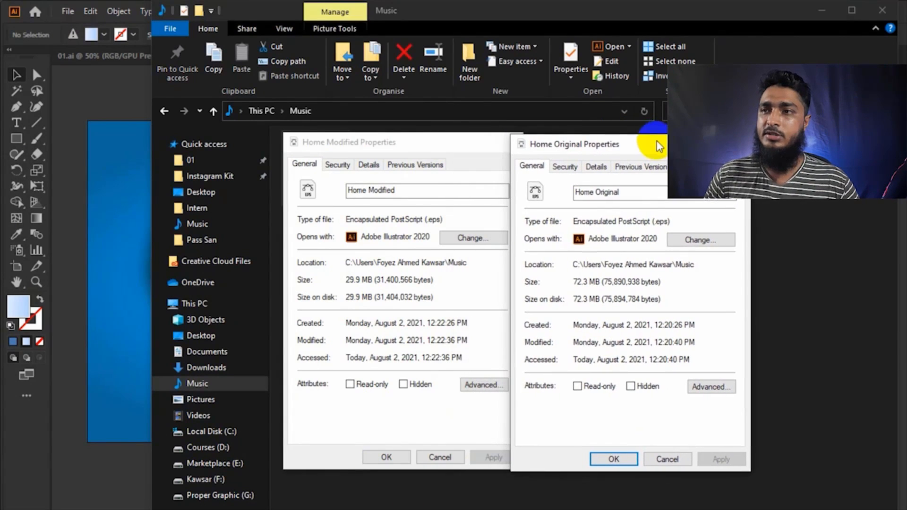
left_click_drag(617, 194, 576, 191)
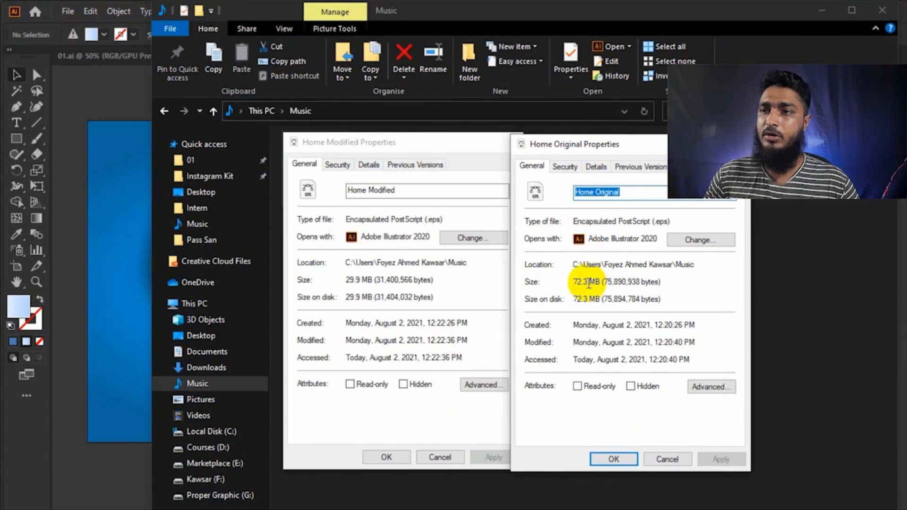
left_click_drag(589, 283, 575, 283)
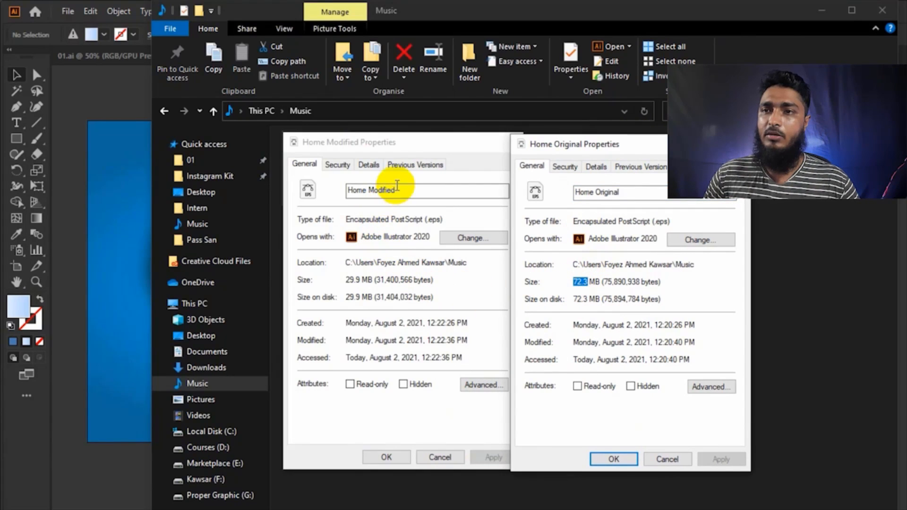
left_click_drag(397, 190, 355, 189)
left_click_drag(361, 280, 345, 280)
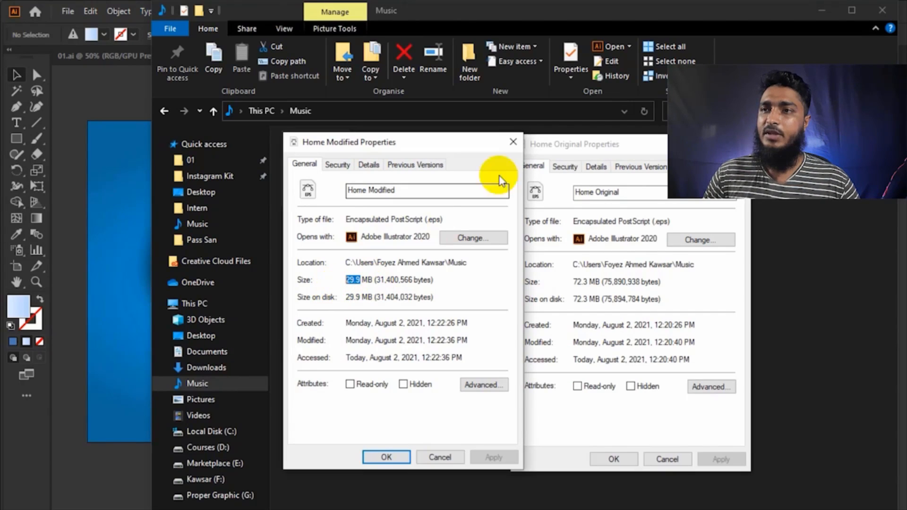
left_click_drag(459, 145, 438, 145)
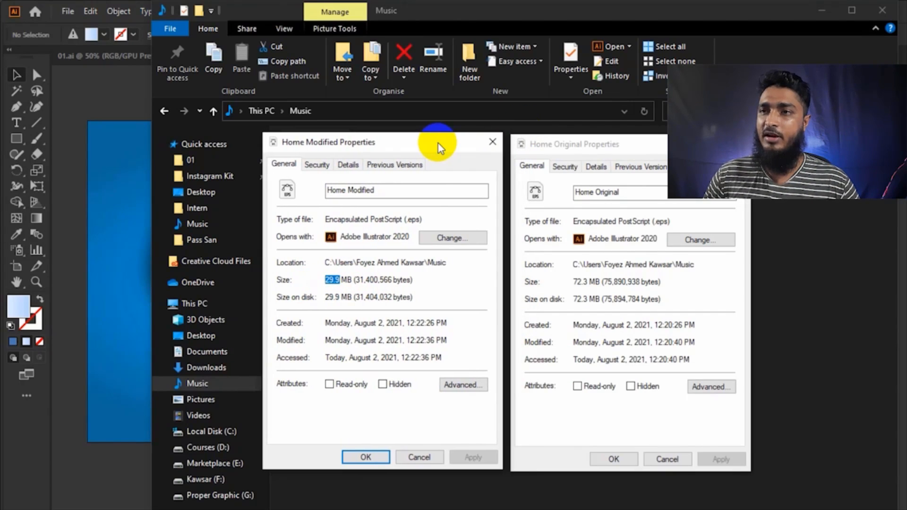
left_click(492, 142)
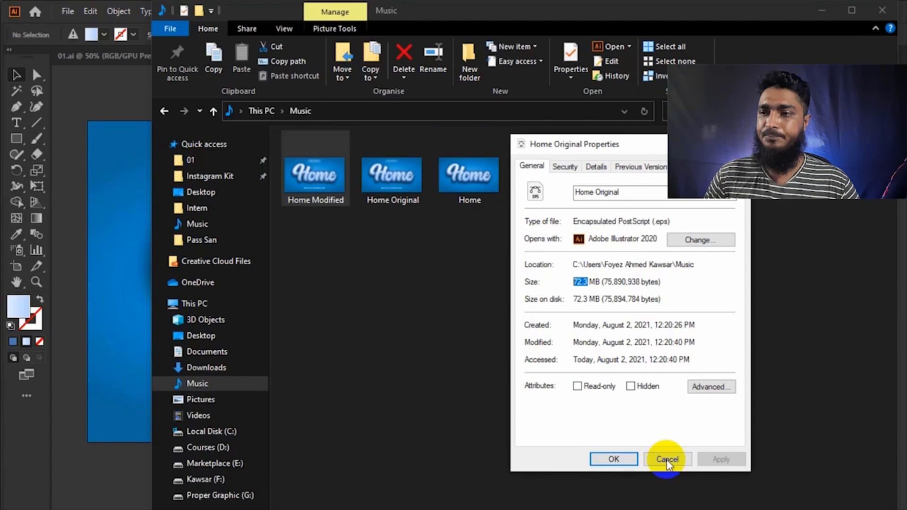
left_click(666, 458)
left_click(882, 10)
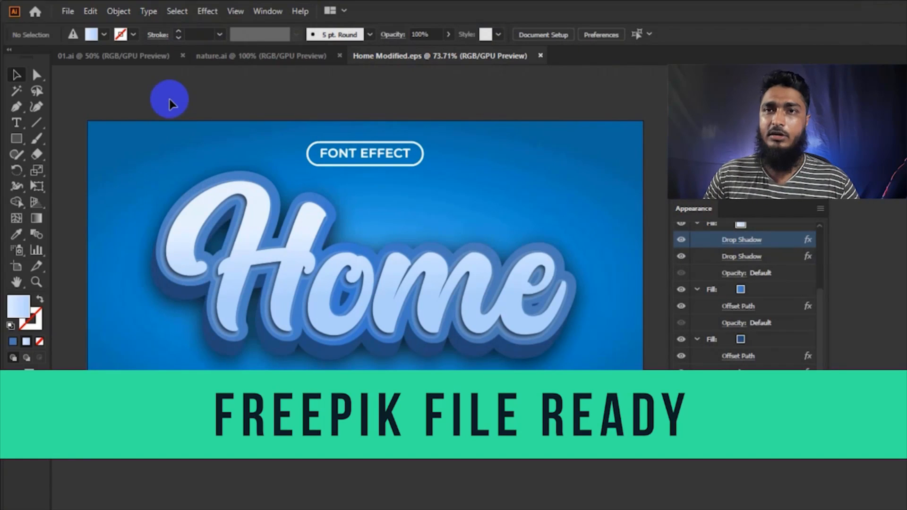
- Start a Save for Web (Legacy) export of the artwork with an image size of 3455 × 2000 px
left_click(67, 11)
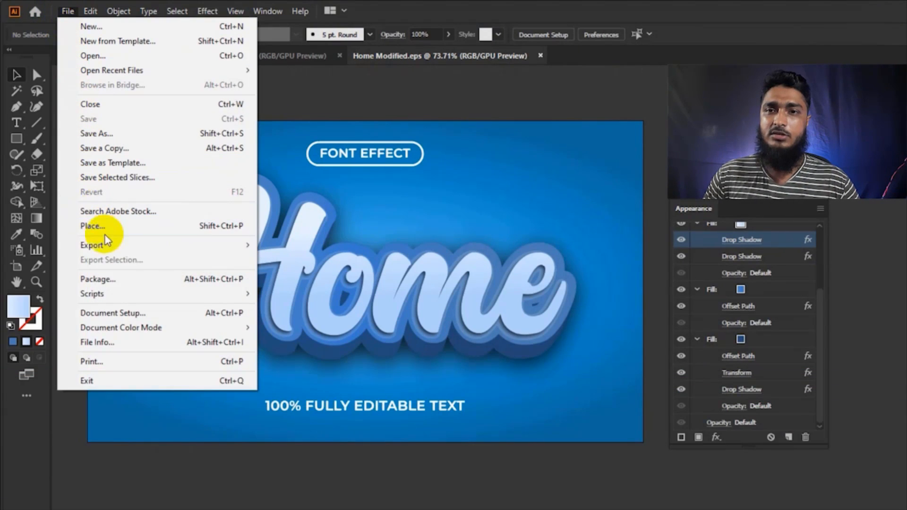
mouse_move(109, 246)
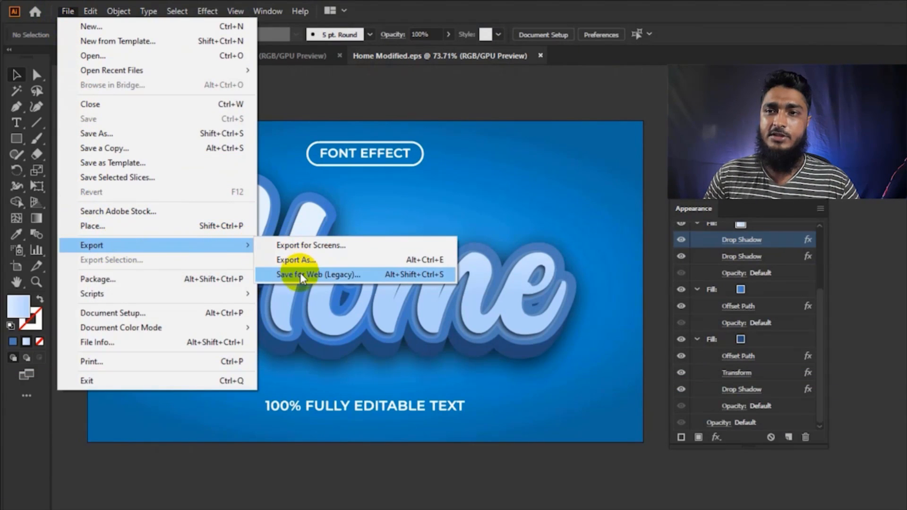
left_click(299, 272)
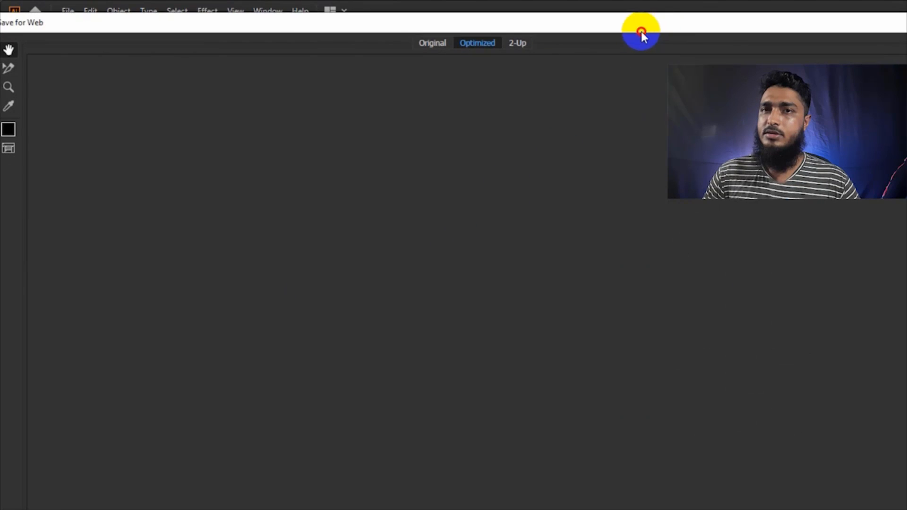
left_click_drag(641, 33, 448, 28)
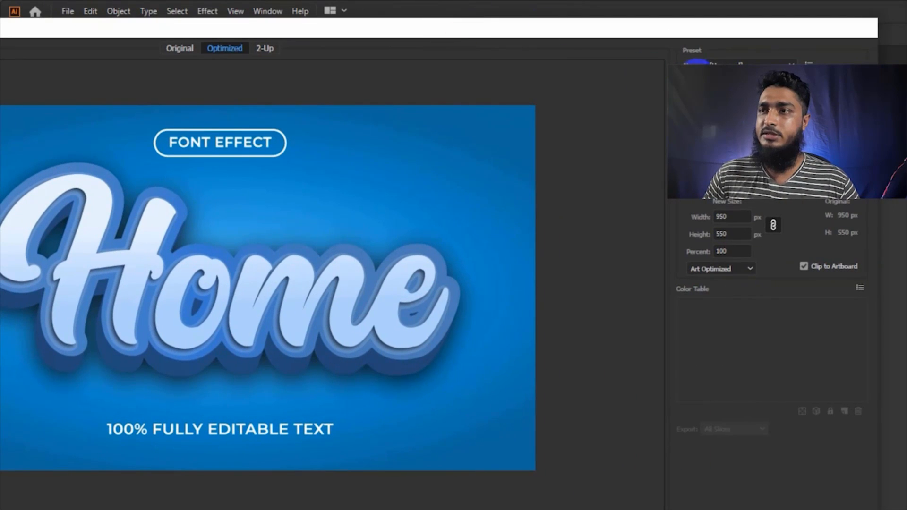
left_click(727, 216)
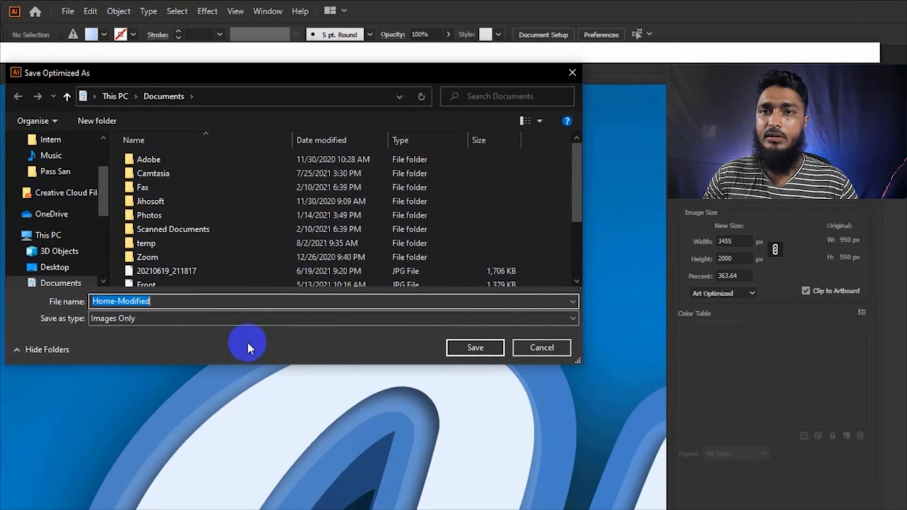
- Save the optimized image as Home-Modified in the Music folder
scroll(74, 267, "down", 1)
left_click(60, 269)
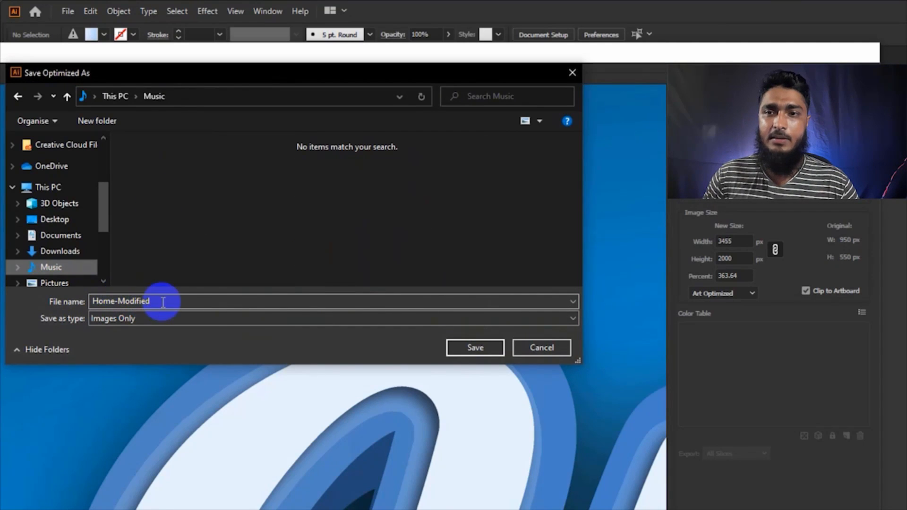
left_click(453, 350)
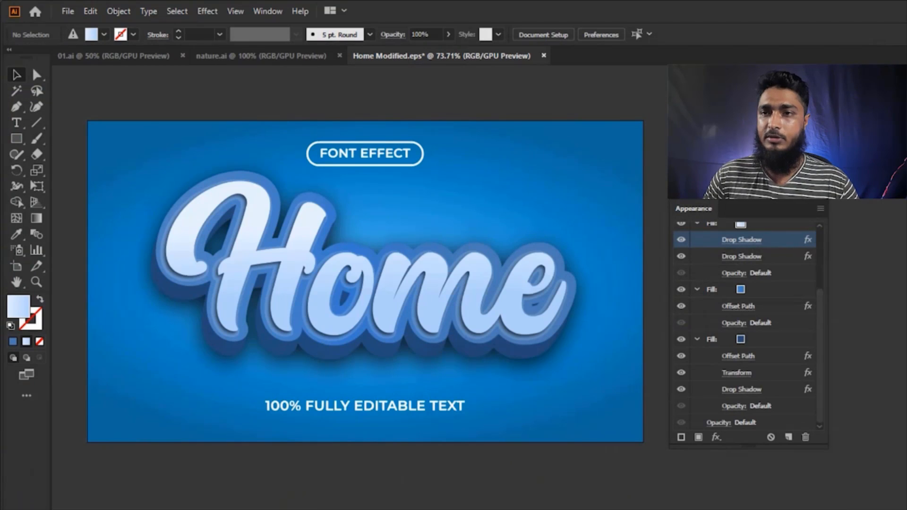
- Switch to File Explorer and open the file location of the exported Home-Modified image
key("super+e")
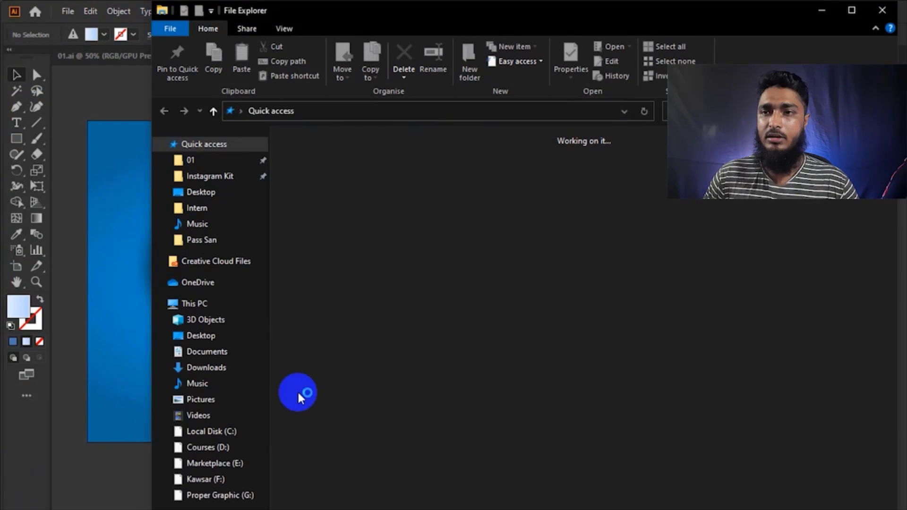
right_click(317, 277)
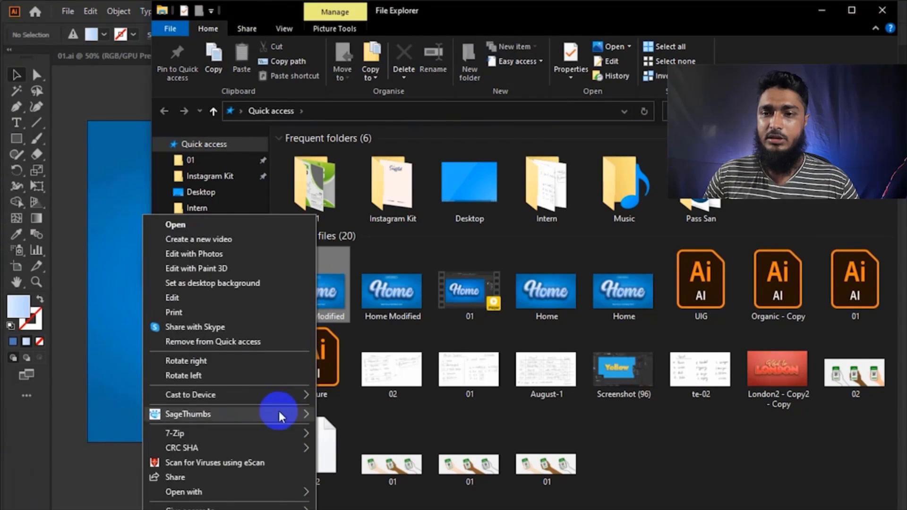
left_click(284, 508)
left_click(320, 341)
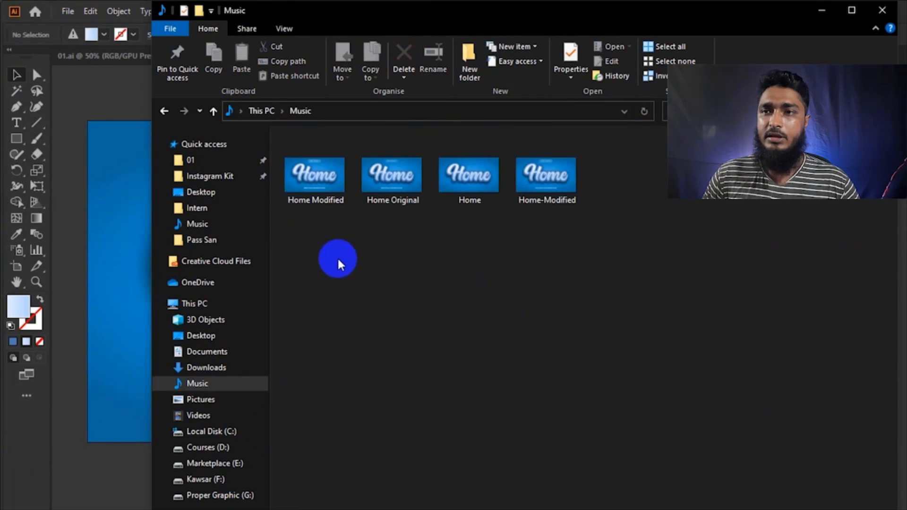
- Rename both the Home Modified EPS and the Home-Modified image to Home1 and refresh the folder
left_click(326, 184)
left_click(532, 190, "ctrl")
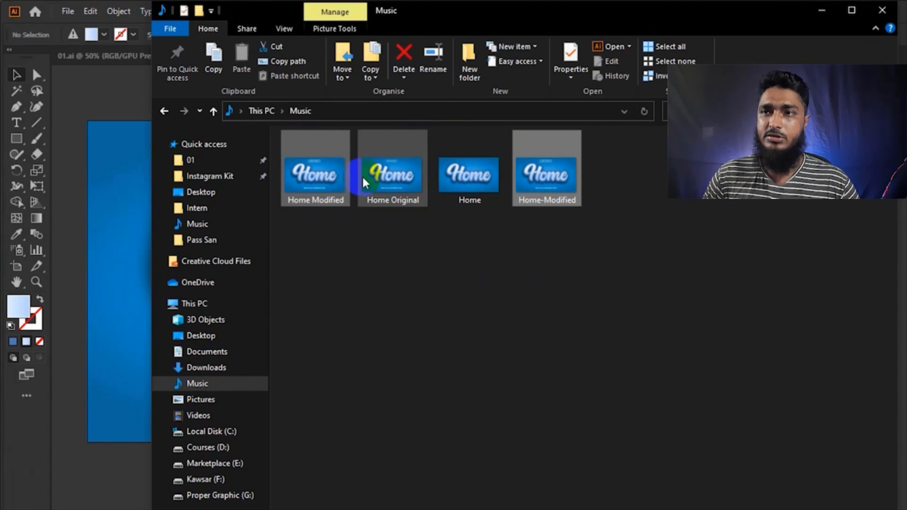
left_click(429, 69)
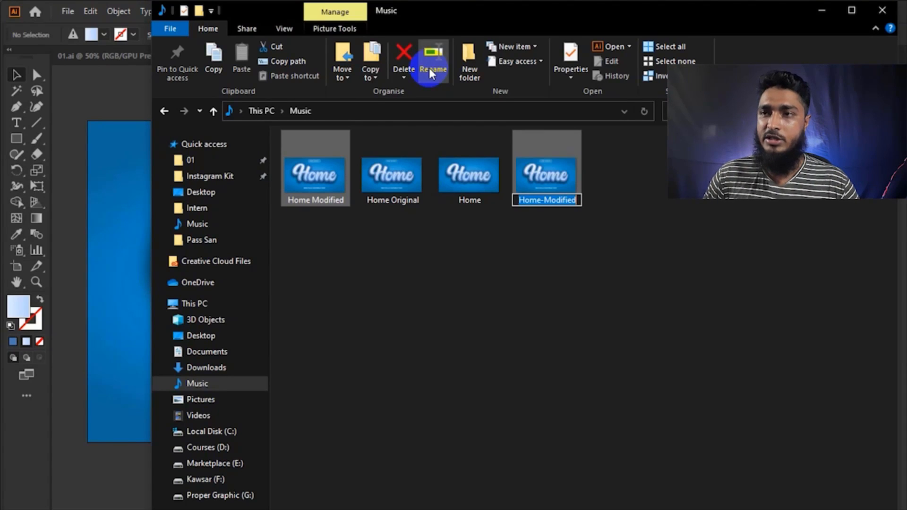
type("Home1")
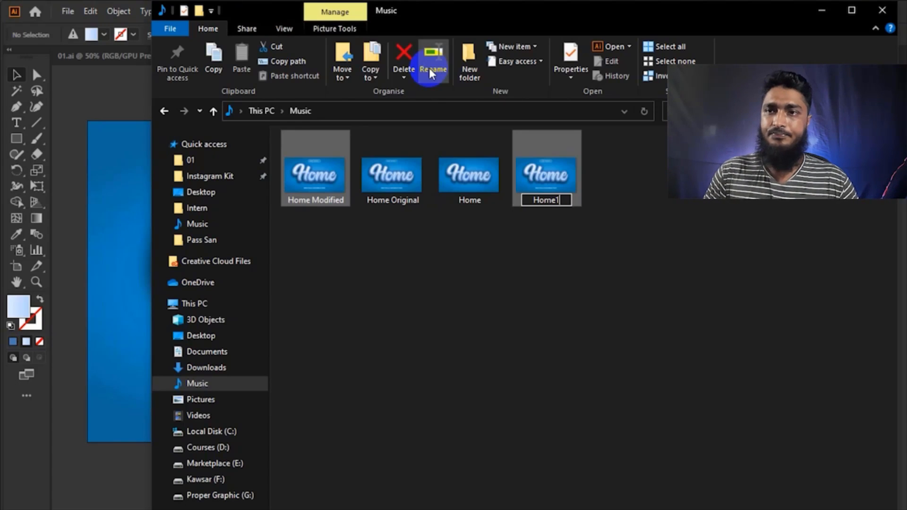
key("Return")
left_click(455, 259)
right_click(294, 253)
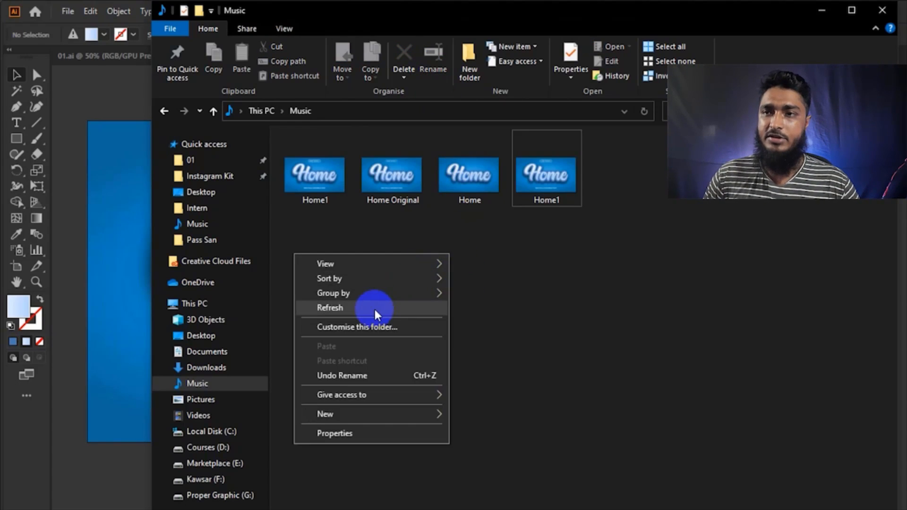
left_click(373, 309)
left_click_drag(480, 226, 546, 173)
left_click(471, 243)
left_click_drag(471, 243, 526, 347)
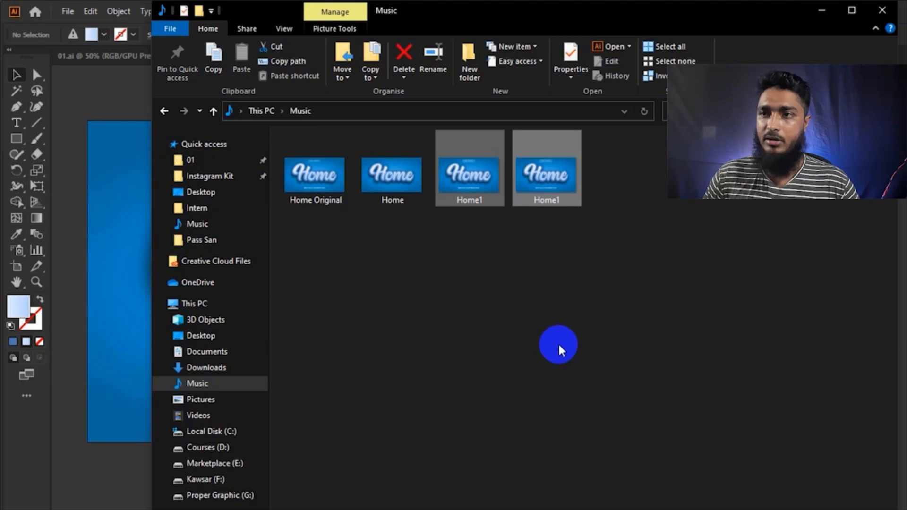
left_click(559, 344)
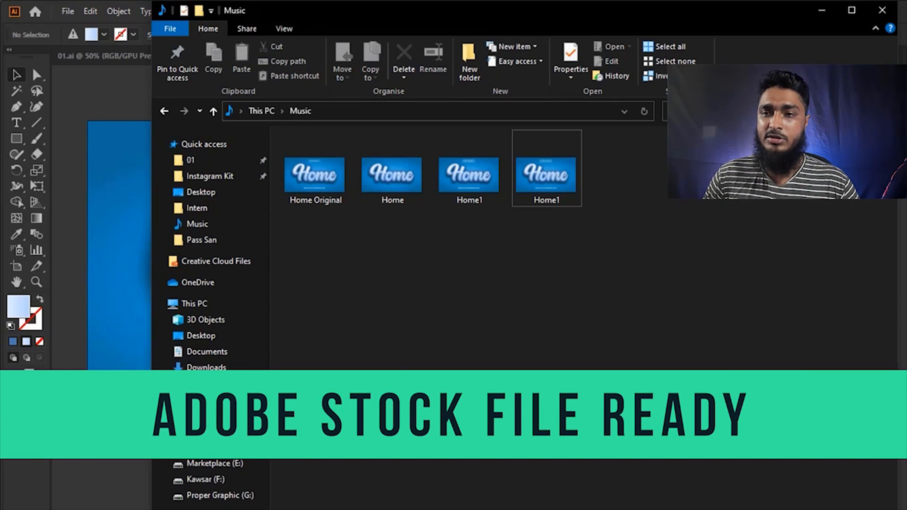
- Check the file size of the Home Original EPS in its properties and close them
right_click(327, 201)
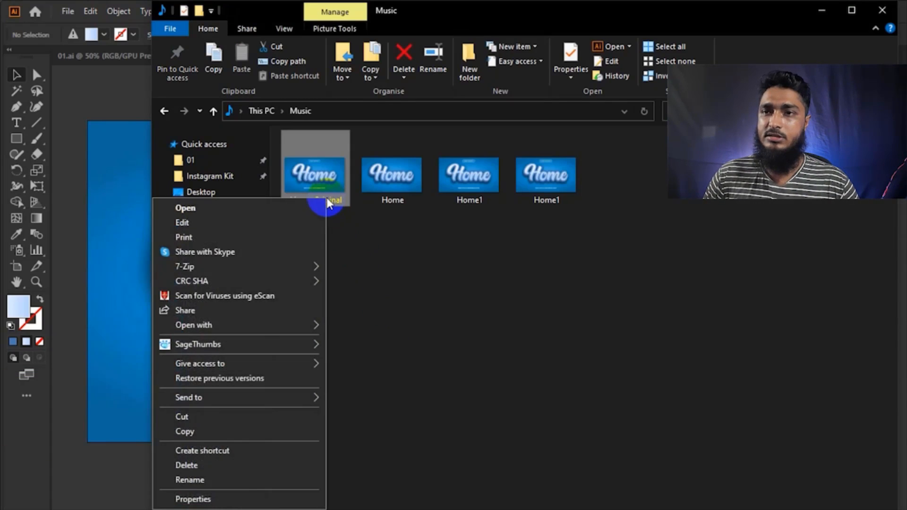
left_click(248, 497)
left_click_drag(482, 209, 475, 162)
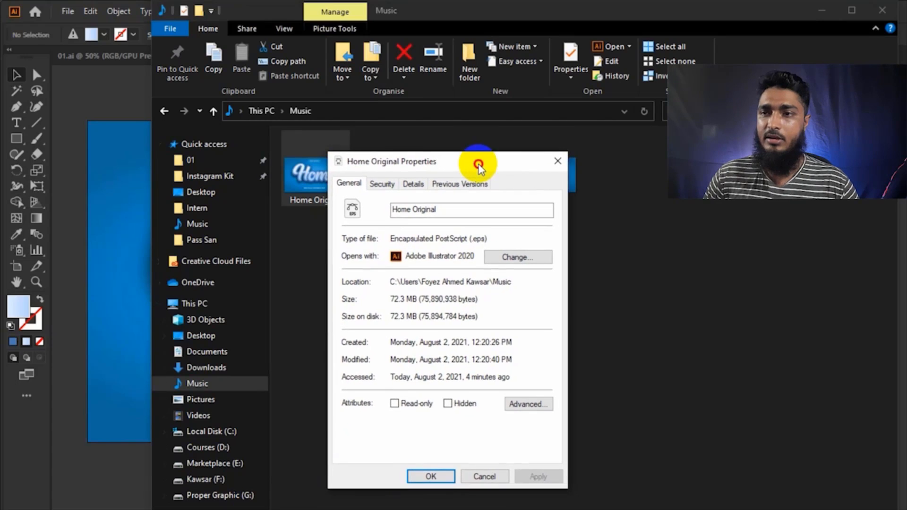
left_click(481, 477)
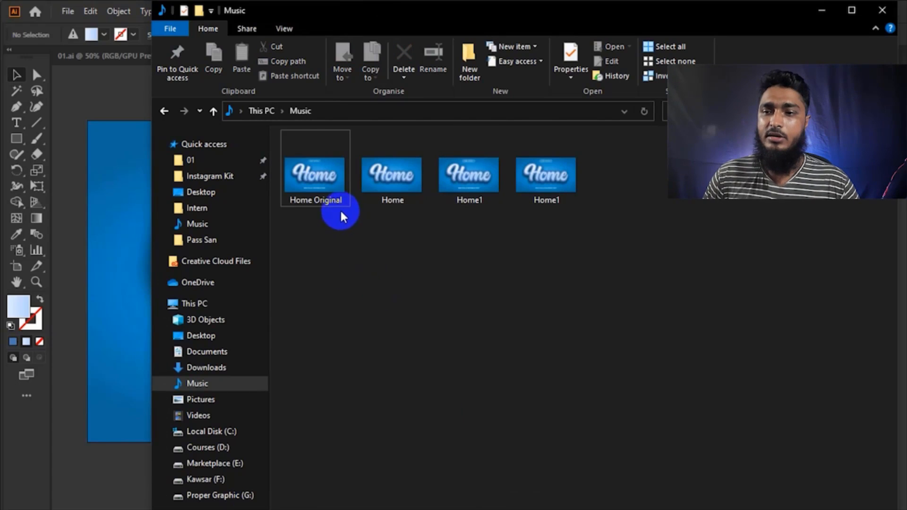
- Open the Home Original EPS in Illustrator and start a Save for Web (Legacy) export of it
double_click(321, 185)
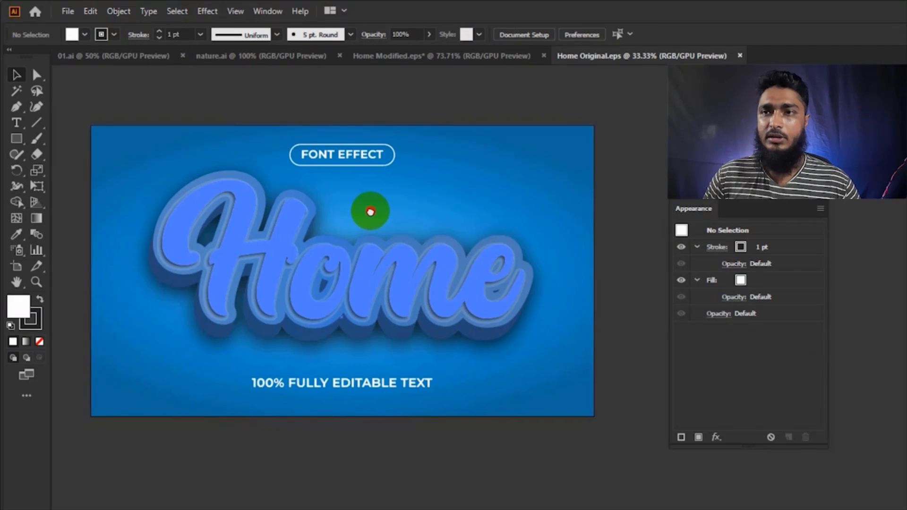
left_click(67, 11)
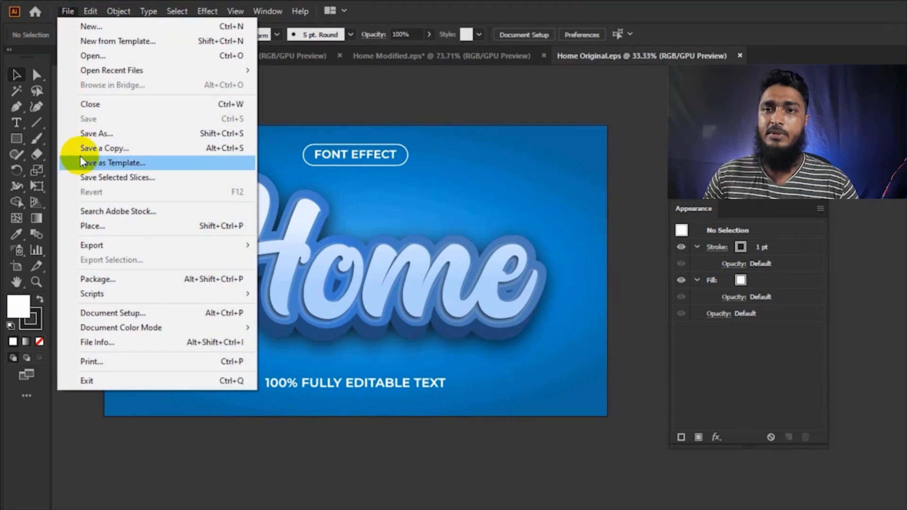
mouse_move(105, 248)
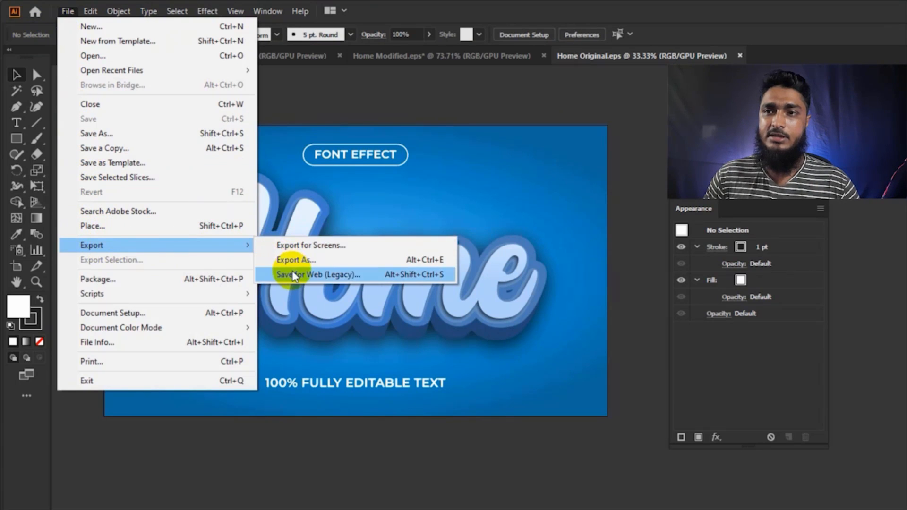
left_click(315, 273)
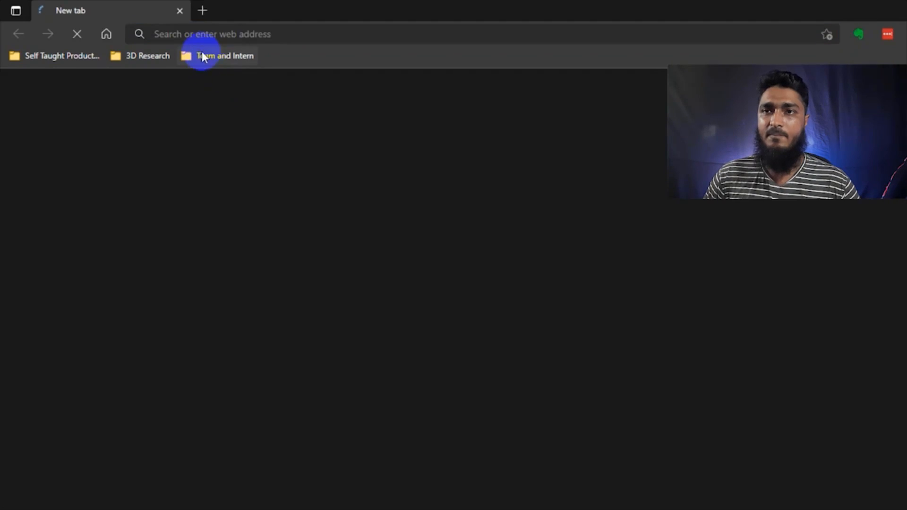
- Switch to the web browser and search for "mexapixel to pixel"
left_click(197, 33)
type("mexa")
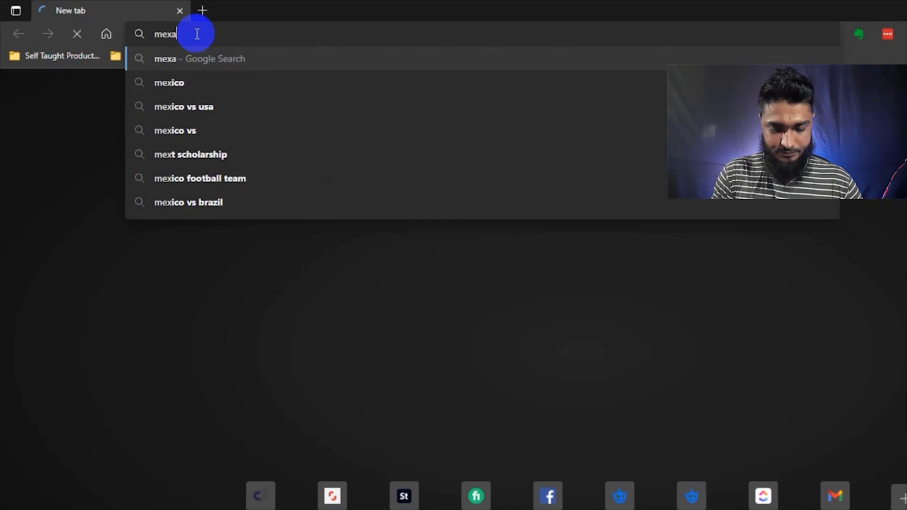
type("pixel to ")
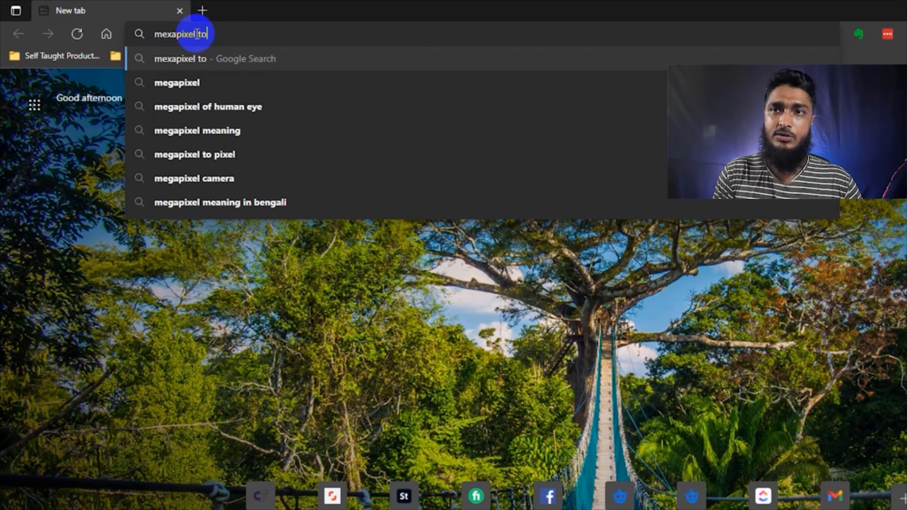
type("pixel")
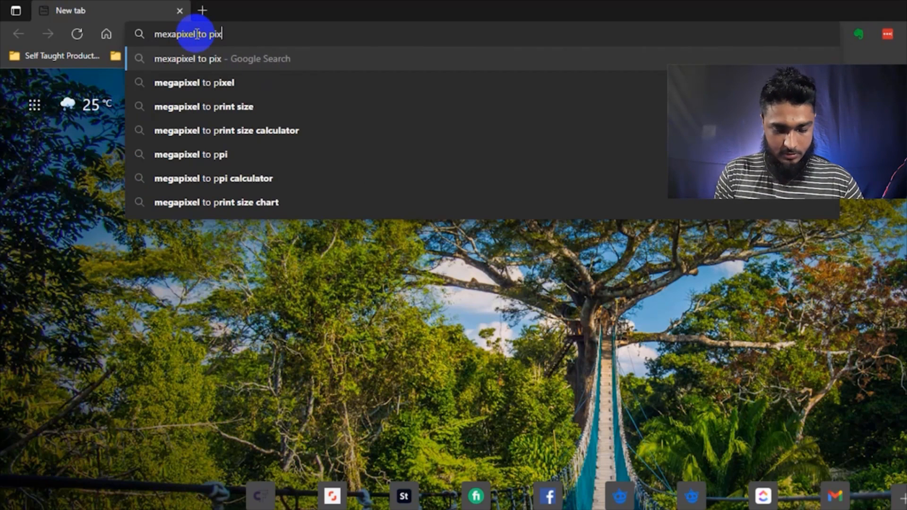
key("Return")
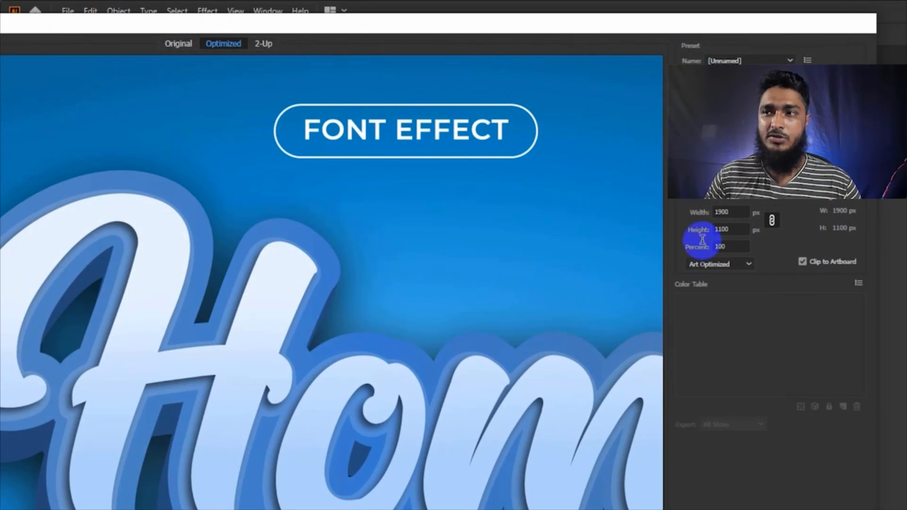
- Set the image height of the Save for Web export to 3500 px, keeping the proportions linked
left_click(739, 228)
left_click_drag(739, 228, 706, 238)
type("3500")
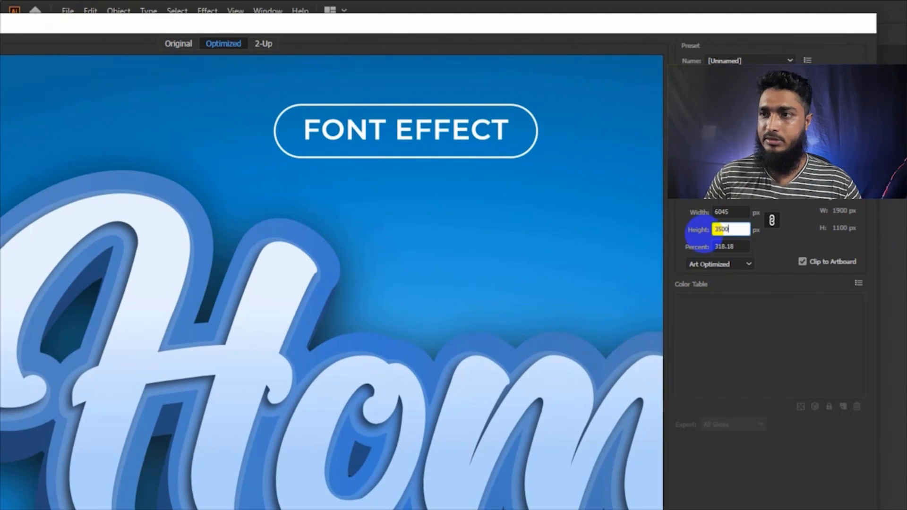
left_click(733, 230)
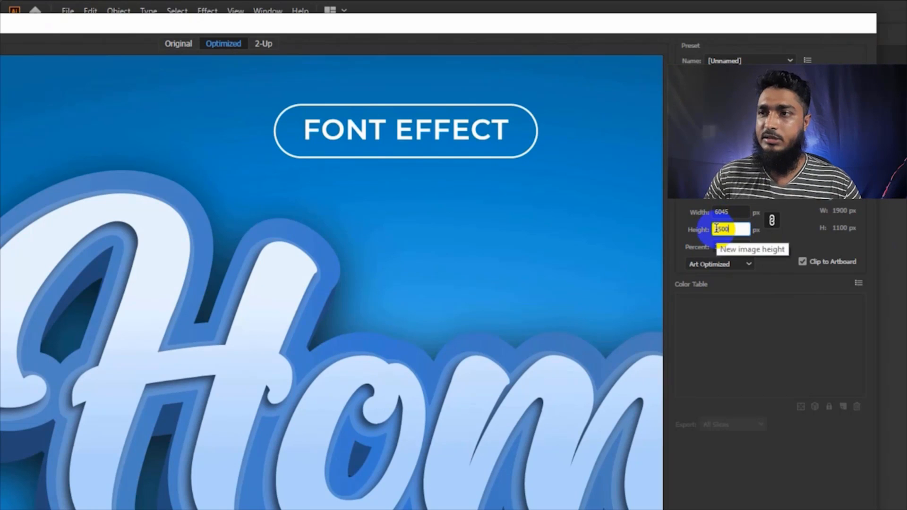
left_click(717, 209)
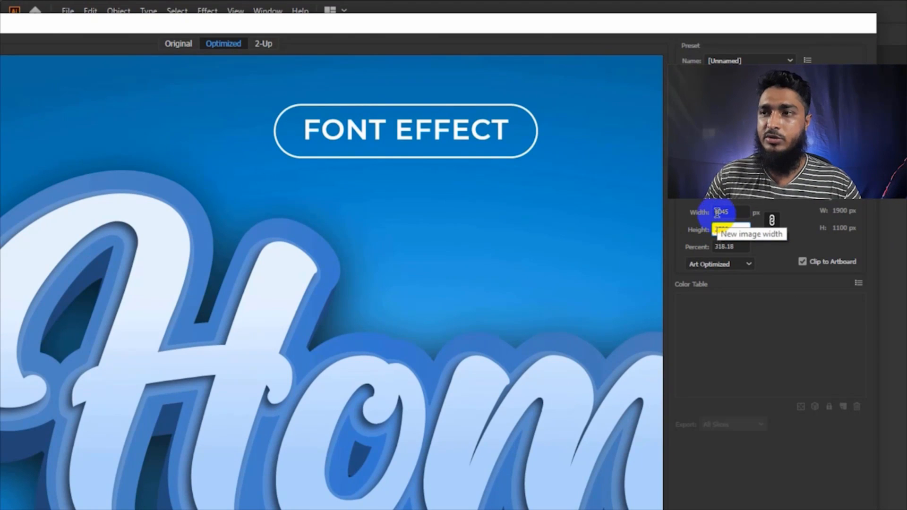
left_click(729, 229)
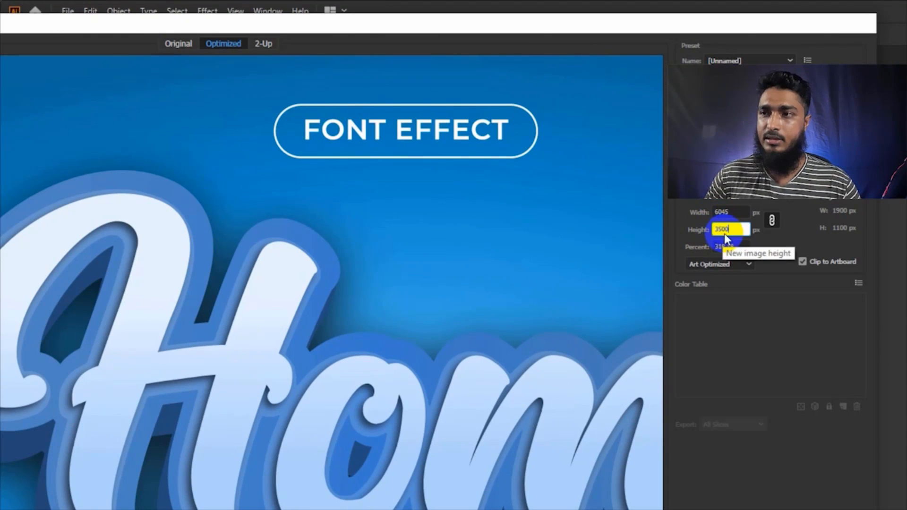
left_click(730, 211)
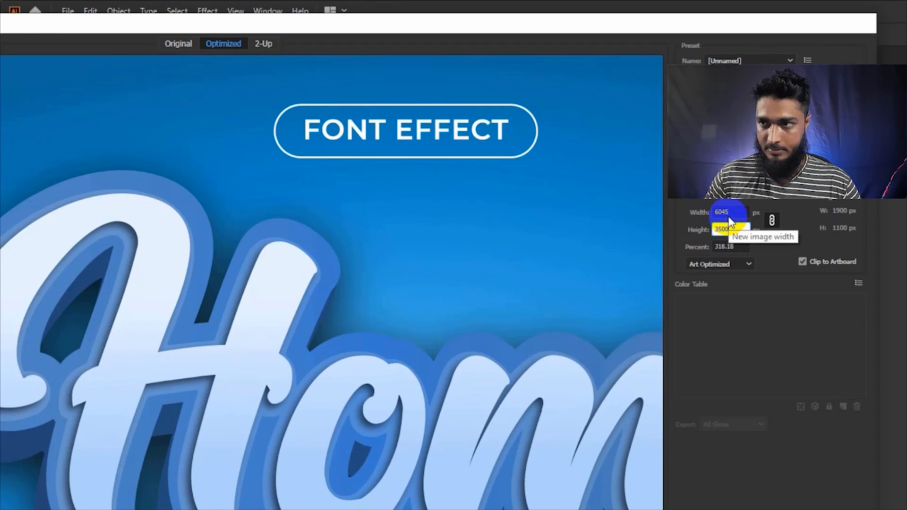
left_click(730, 229)
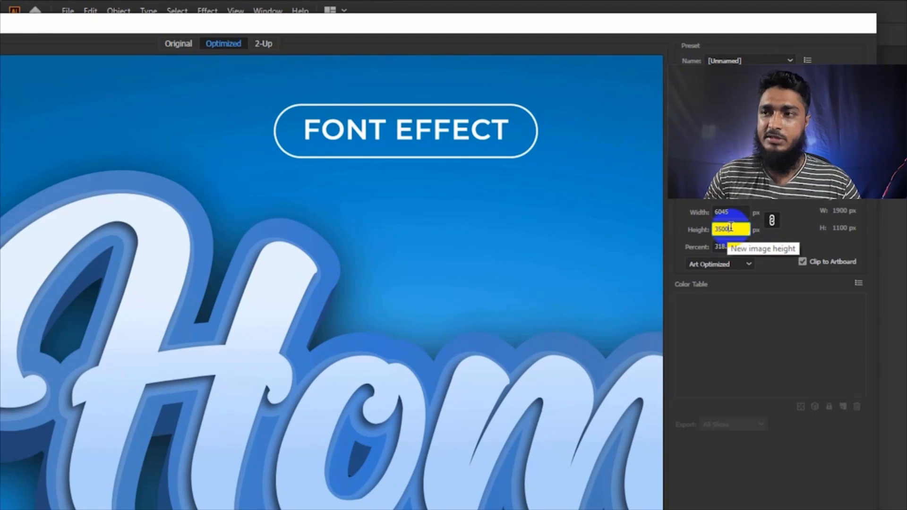
left_click_drag(730, 228, 712, 229)
left_click(737, 229)
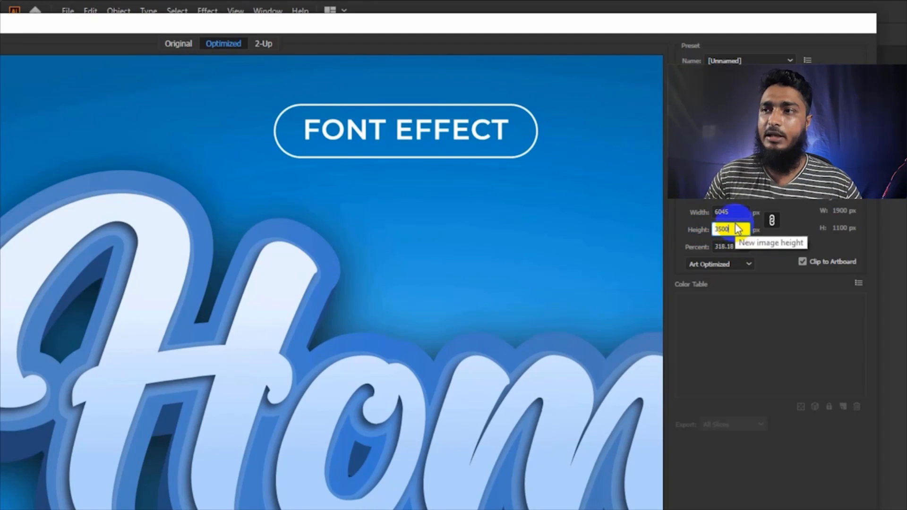
left_click(732, 213)
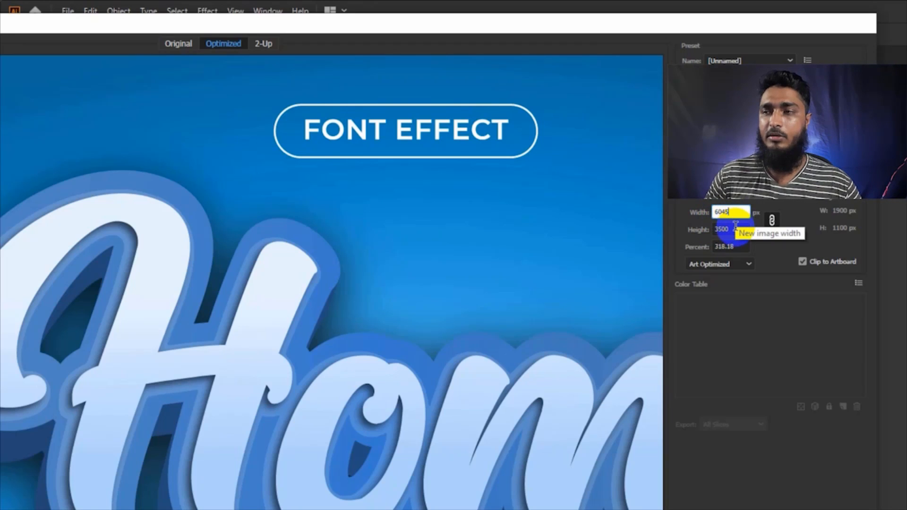
left_click(735, 227)
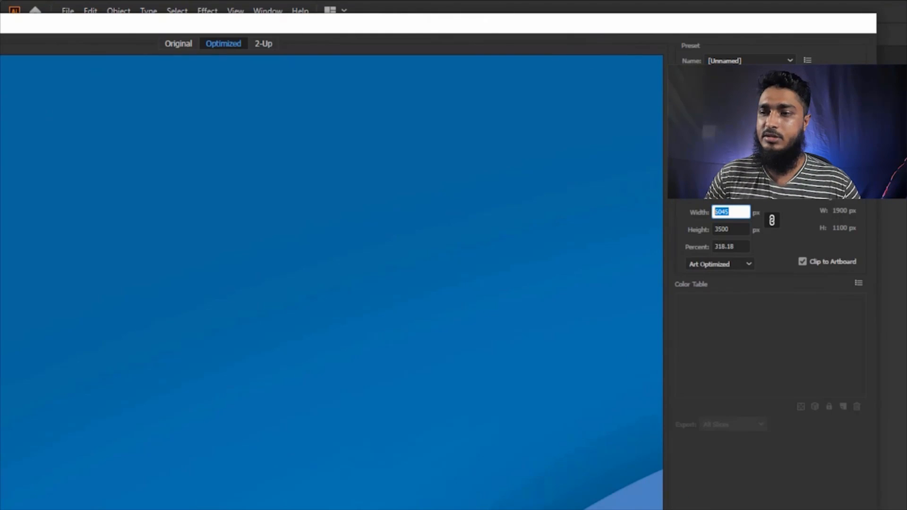
- Save the optimized image as Home-Original in the Music folder and switch back to File Explorer
left_click(704, 509)
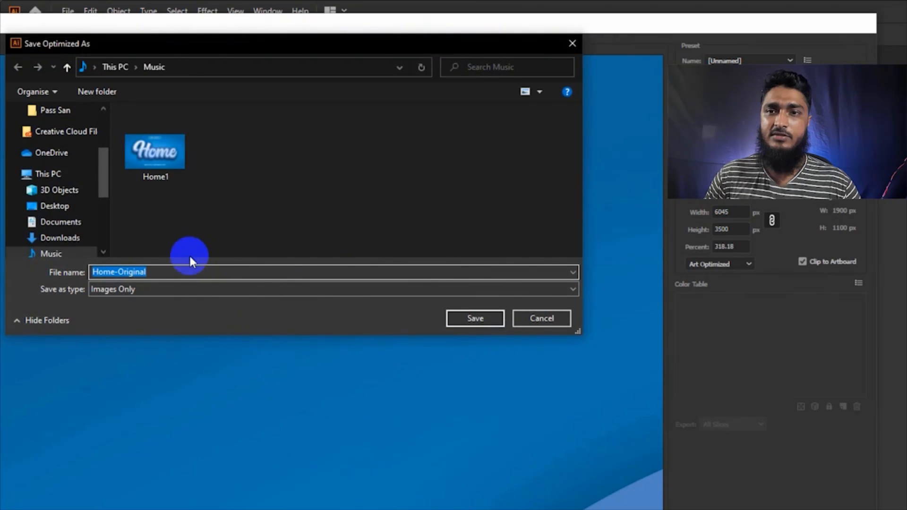
left_click(474, 318)
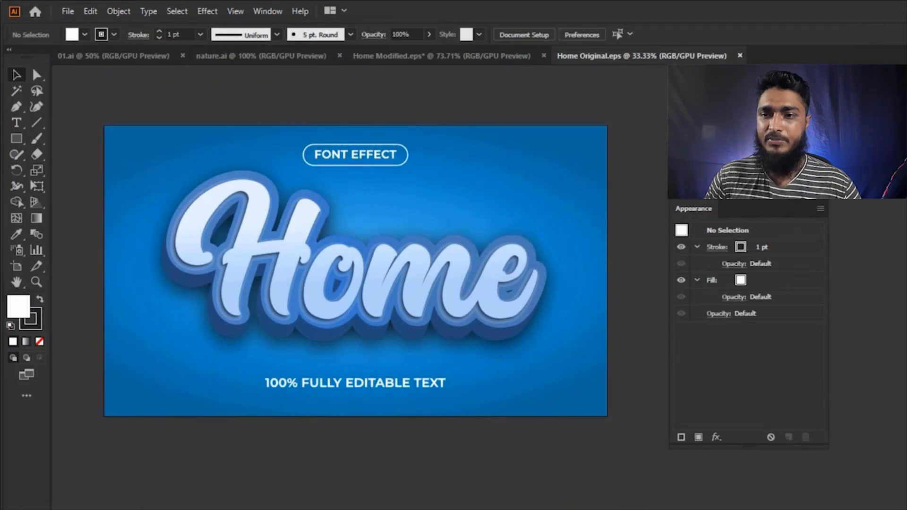
key("alt+Tab")
left_click(344, 284)
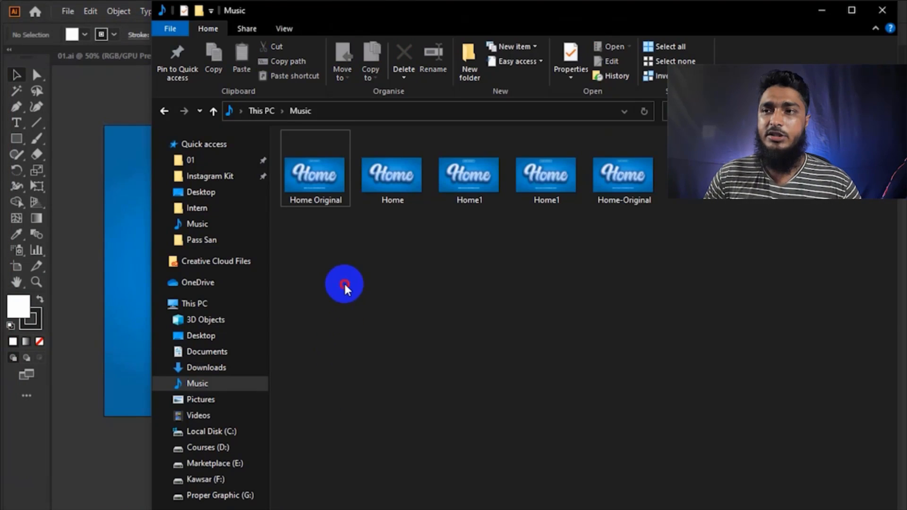
left_click(304, 194)
left_click(634, 189)
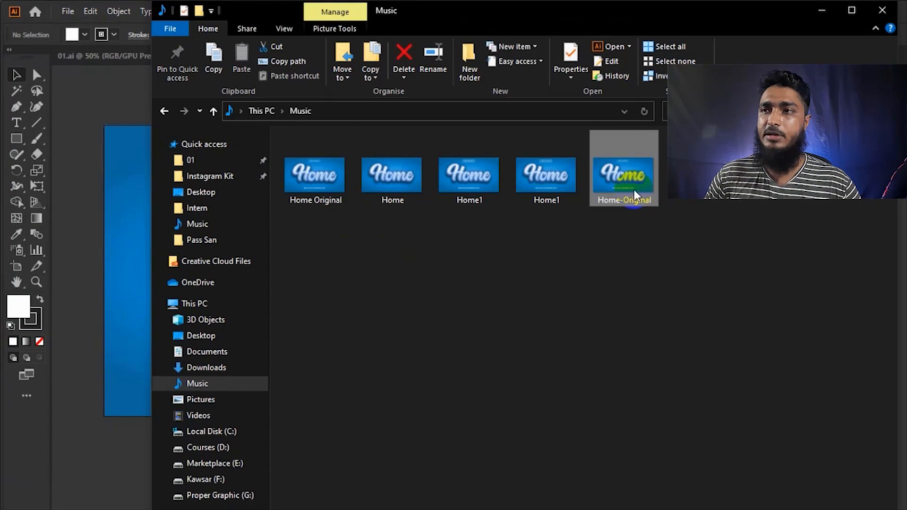
left_click(468, 202, "ctrl")
left_click(330, 194)
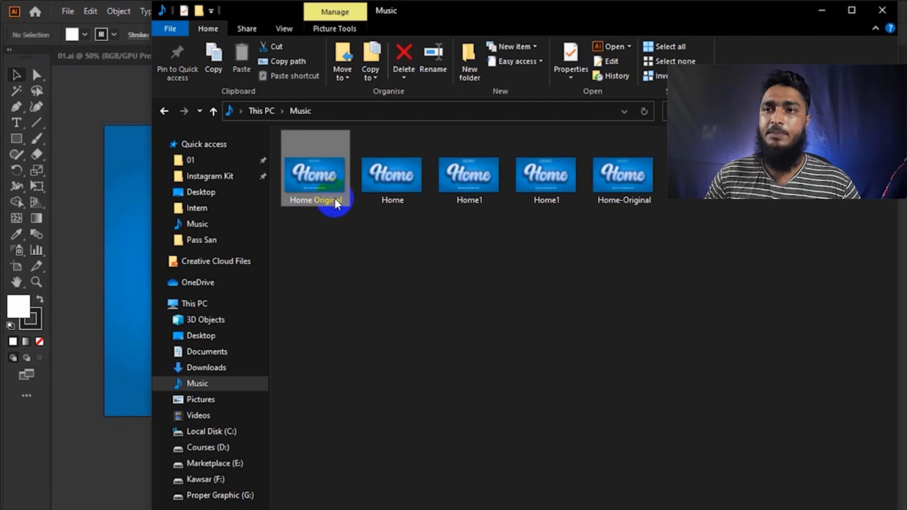
left_click(371, 257)
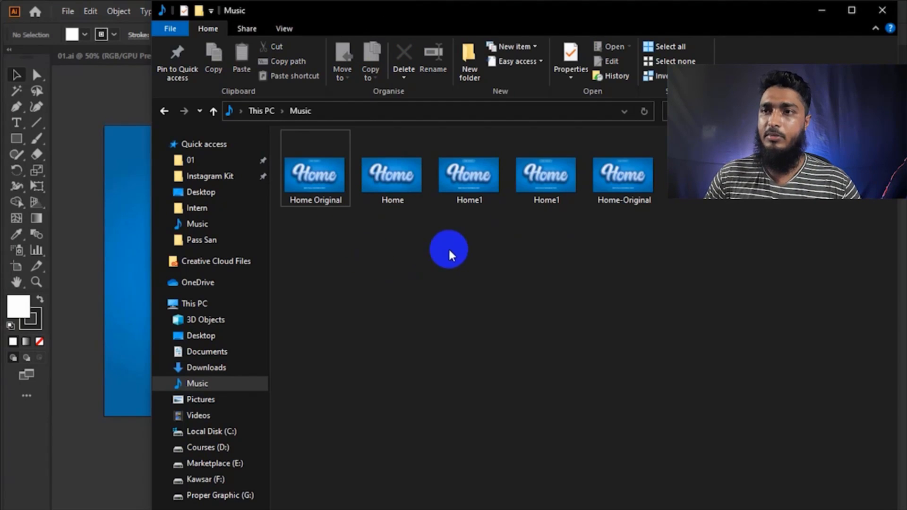
left_click_drag(451, 241, 535, 325)
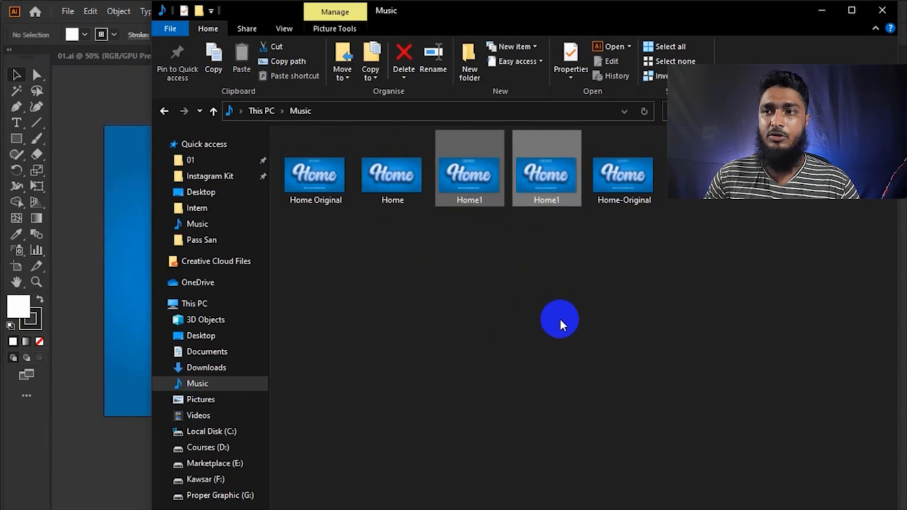
left_click(560, 322)
- Compress the Home Original EPS and the Home-Original image together into one zip archive and check the archive's size
left_click(328, 185)
left_click(624, 189)
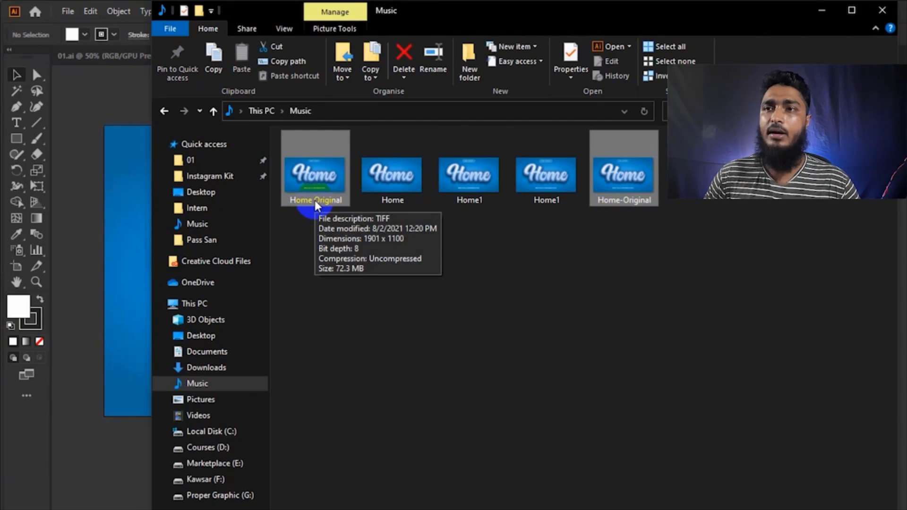
left_click(244, 29)
left_click(224, 57)
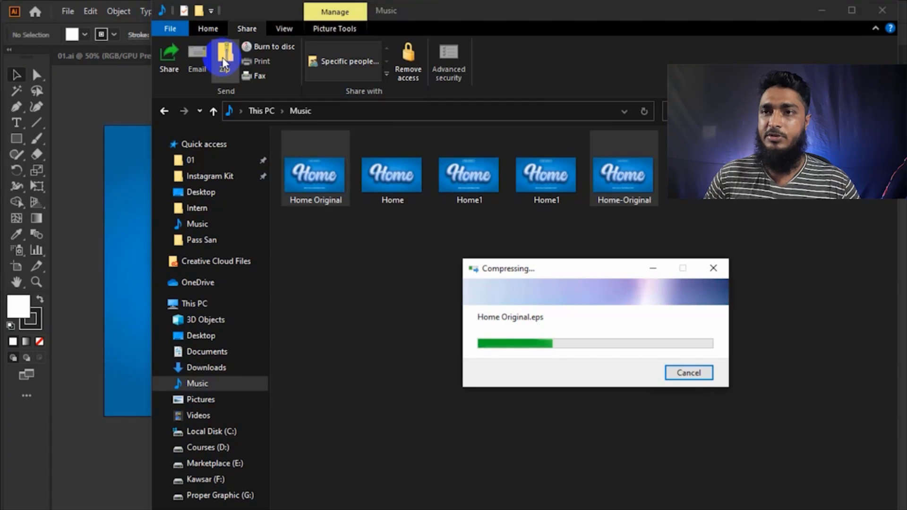
left_click(475, 255)
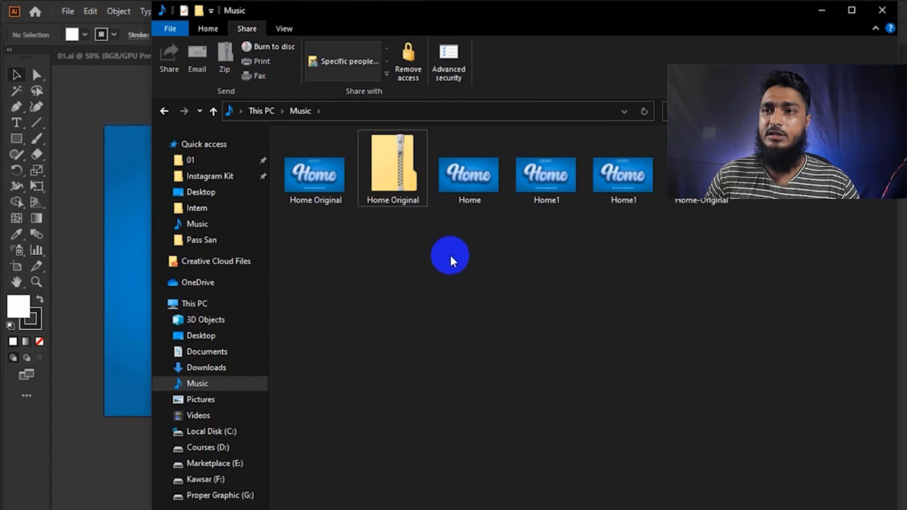
left_click(399, 187)
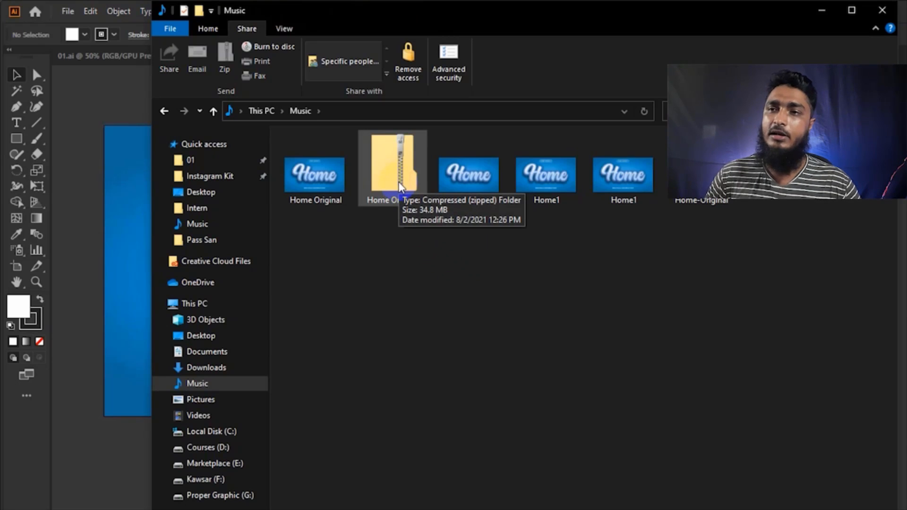